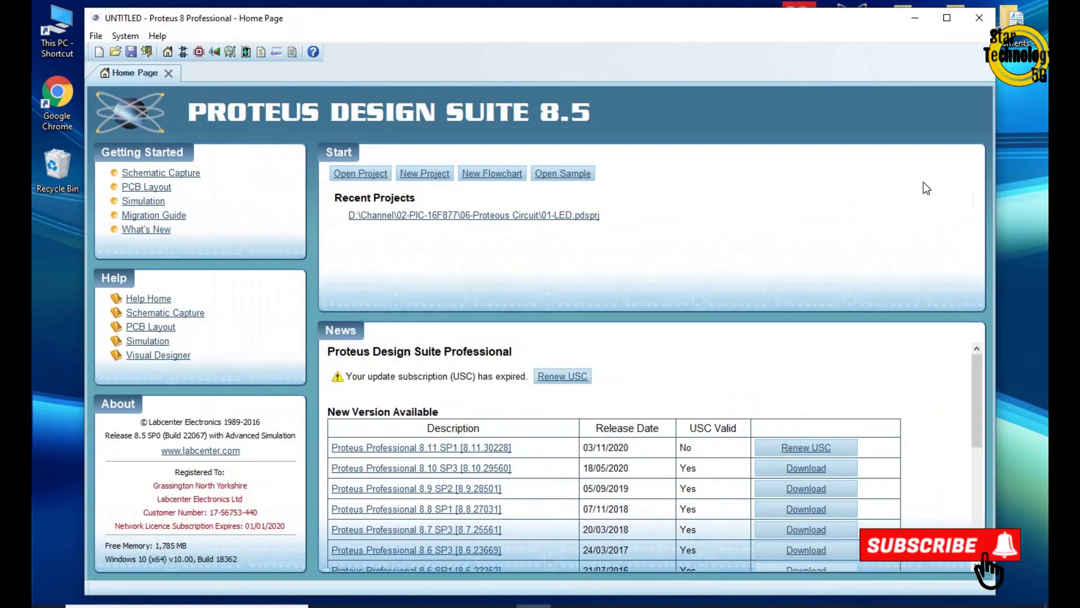
# Start a new Proteus project named '01-How To Interface LED', skipping the schematic and PCB settings.
pyautogui.click(946, 17)
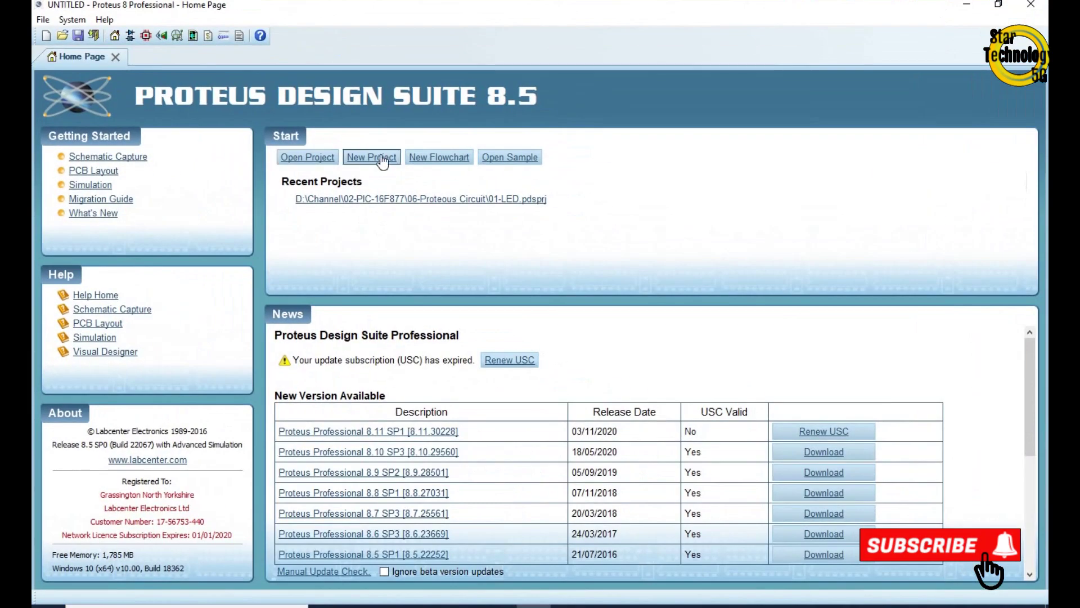
pyautogui.click(372, 157)
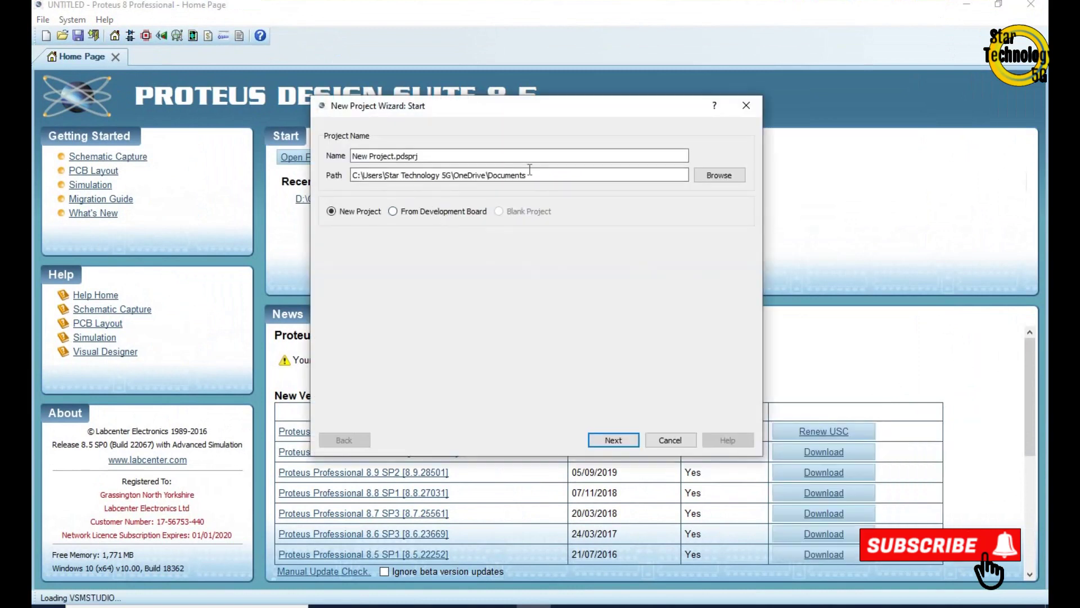
pyautogui.tripleClick(439, 157)
pyautogui.write('01-')
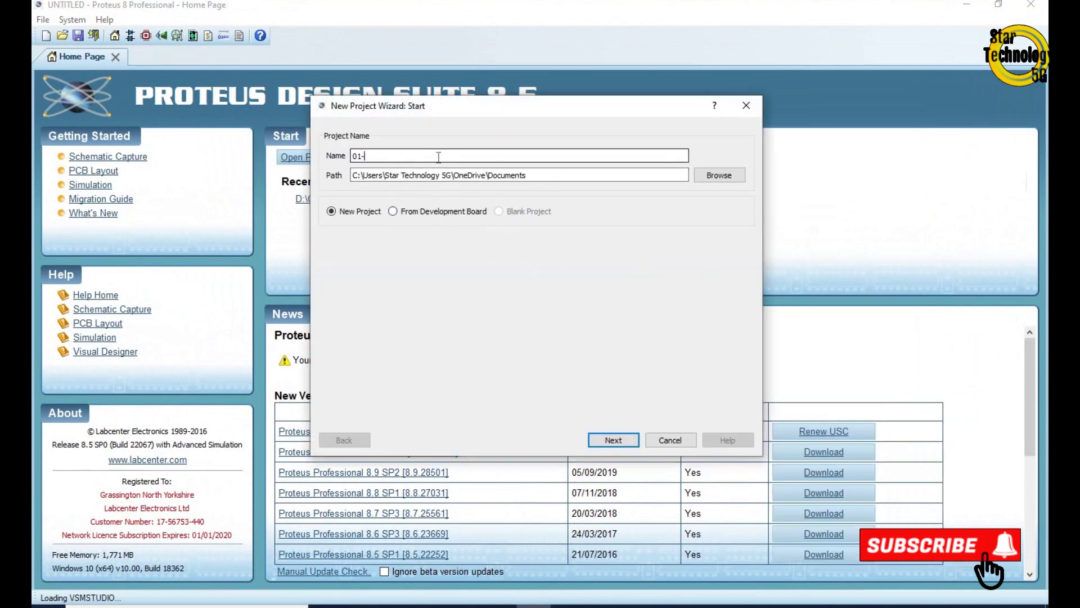
pyautogui.write('How To Interface LED')
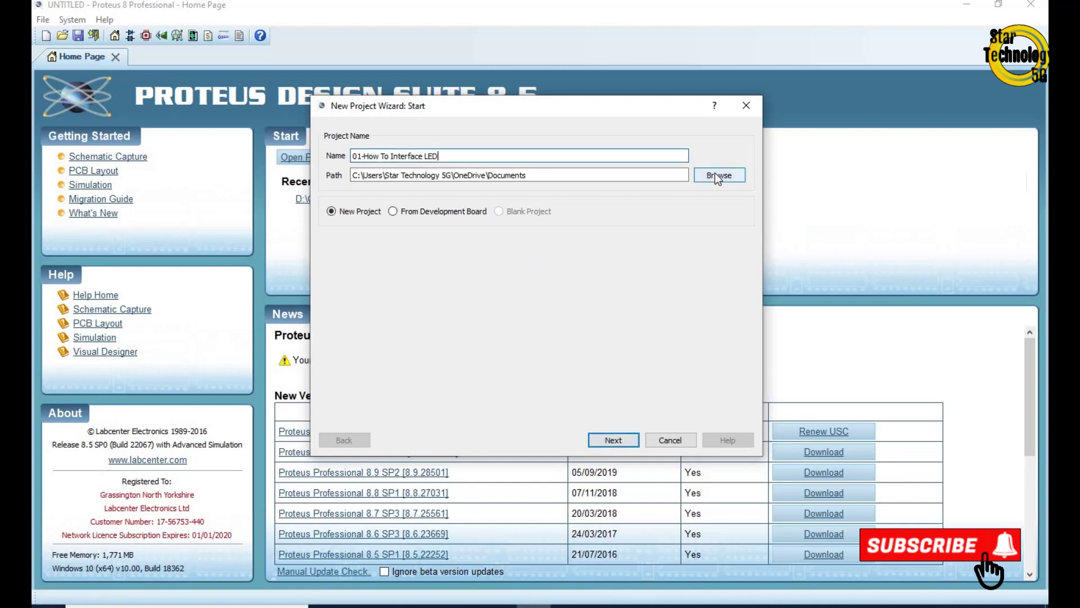
pyautogui.click(606, 439)
pyautogui.click(606, 439)
pyautogui.click(606, 439)
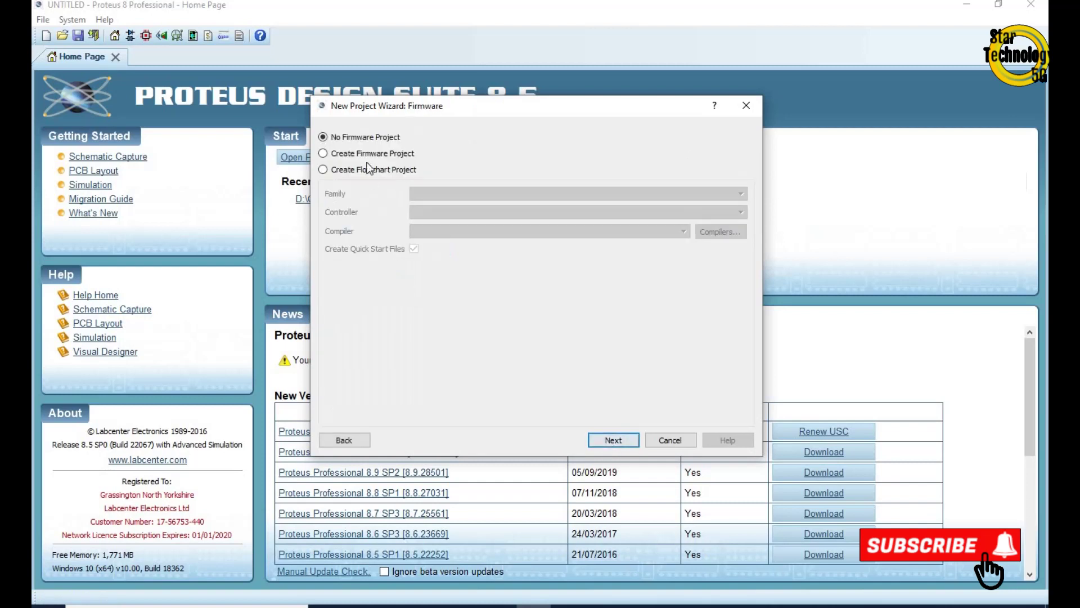
# Make it a PIC16 / PIC16F877 firmware project using MPLAB XC8, then show the schematic.
pyautogui.click(367, 154)
pyautogui.click(434, 193)
pyautogui.click(426, 298)
pyautogui.click(740, 212)
pyautogui.scroll(-1, 738, 303)
pyautogui.click(430, 306)
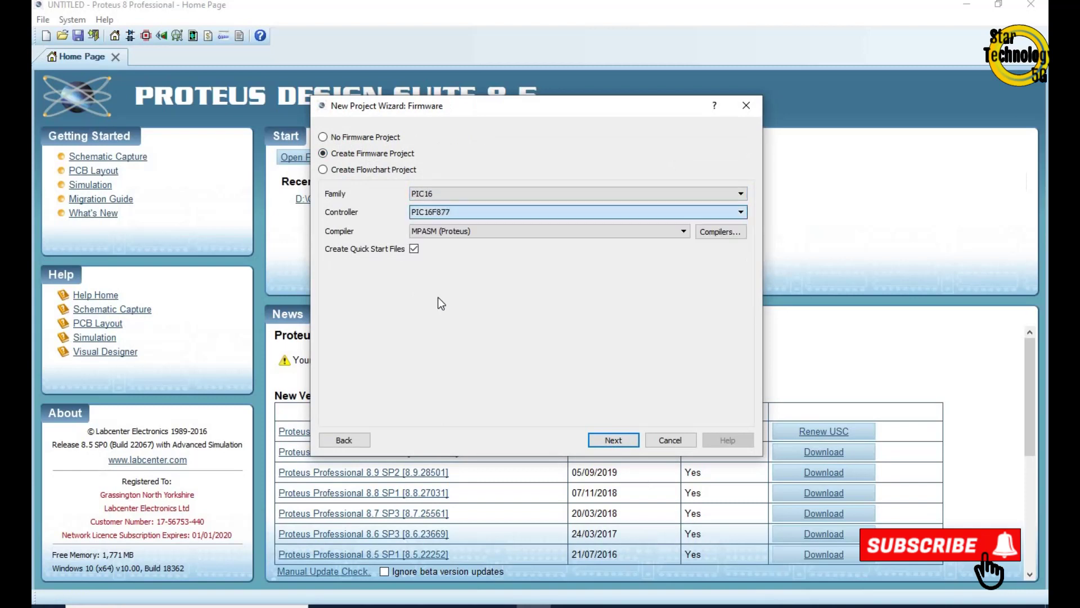
pyautogui.click(683, 231)
pyautogui.click(433, 241)
pyautogui.click(610, 440)
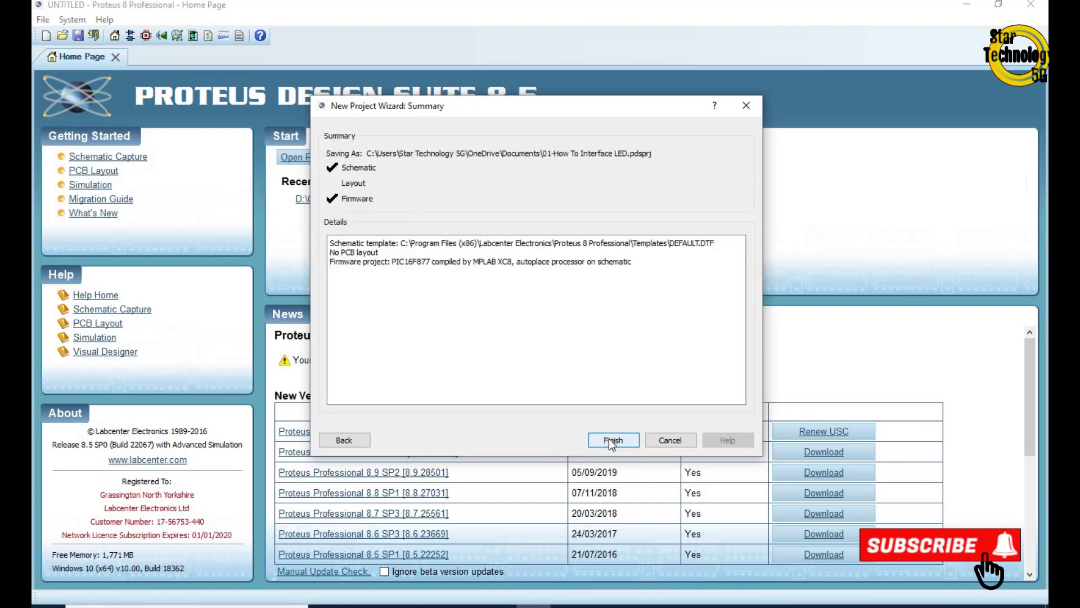
pyautogui.click(608, 440)
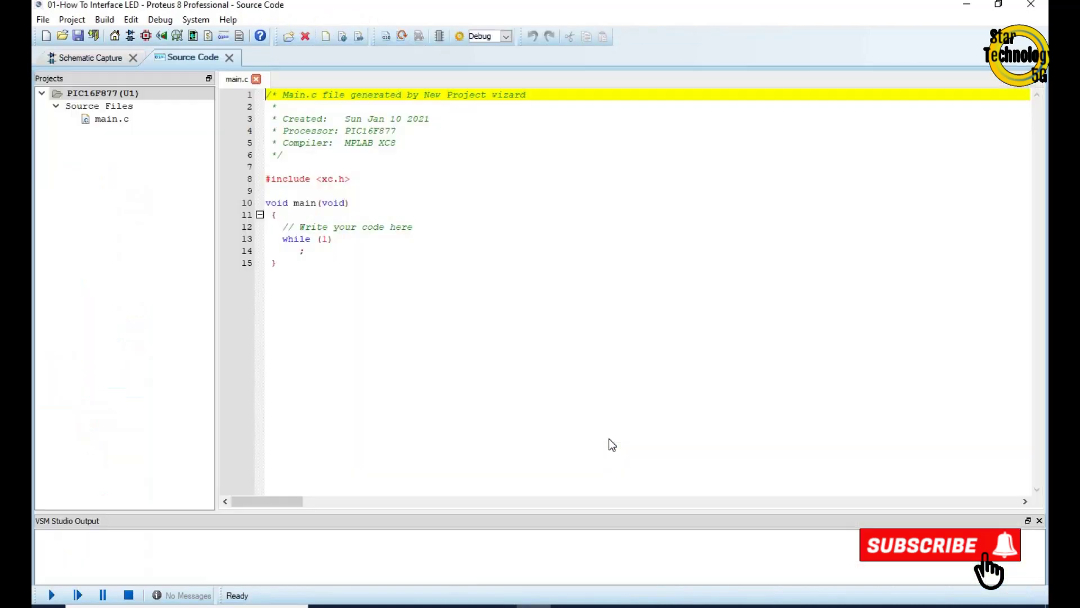
pyautogui.click(229, 57)
pyautogui.scroll(-2, 452, 167)
# Delete the VDD terminal and add CRYSTAL and CAP from the part picker.
pyautogui.rightClick(452, 167)
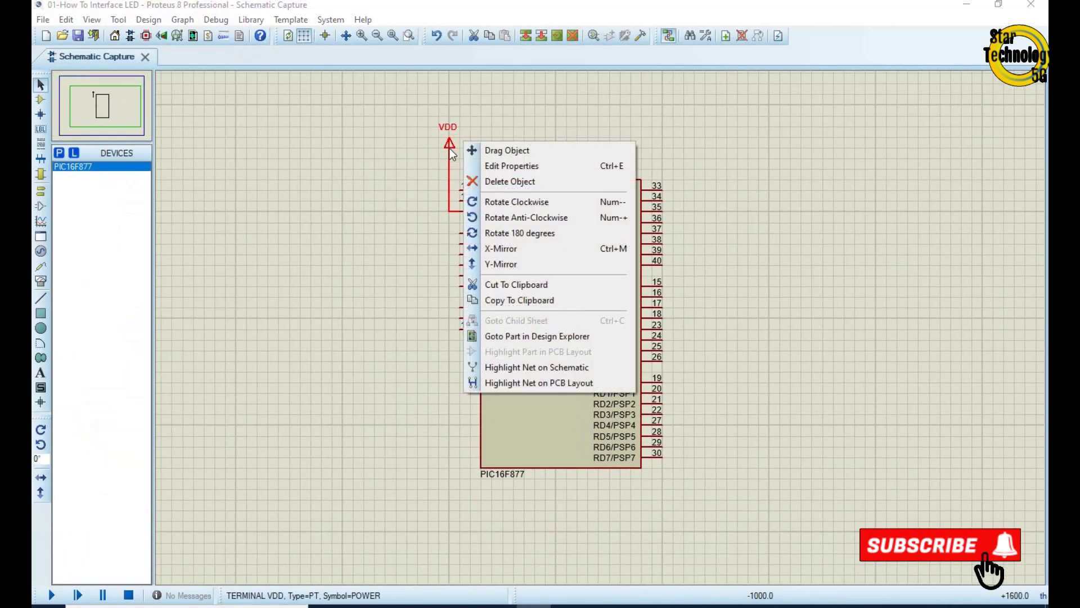
pyautogui.click(495, 181)
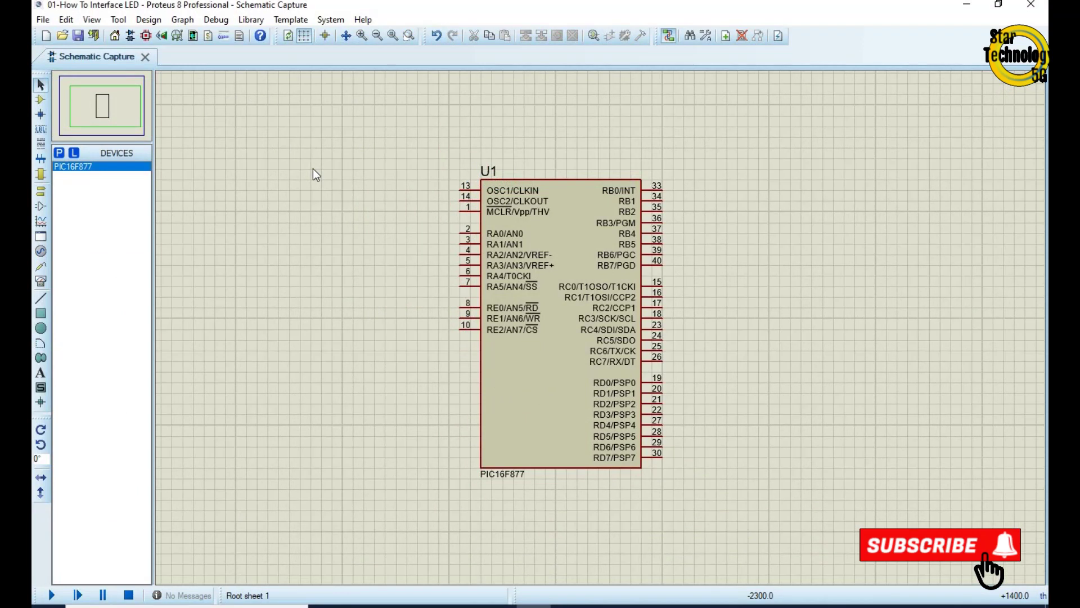
pyautogui.click(59, 153)
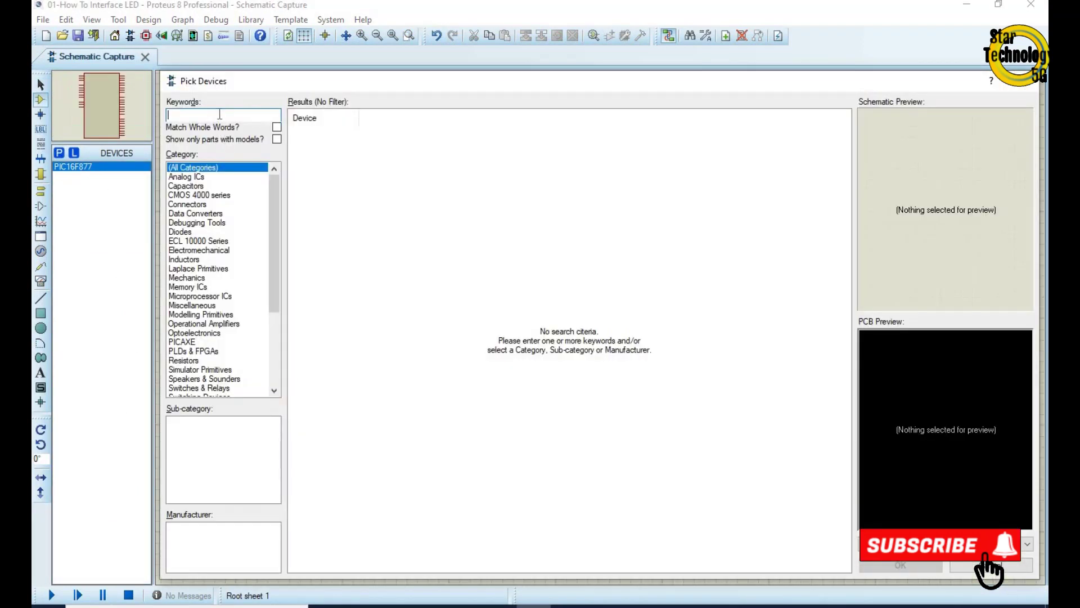
pyautogui.write('crystal')
pyautogui.press('Return')
pyautogui.write('cap')
pyautogui.press('Return')
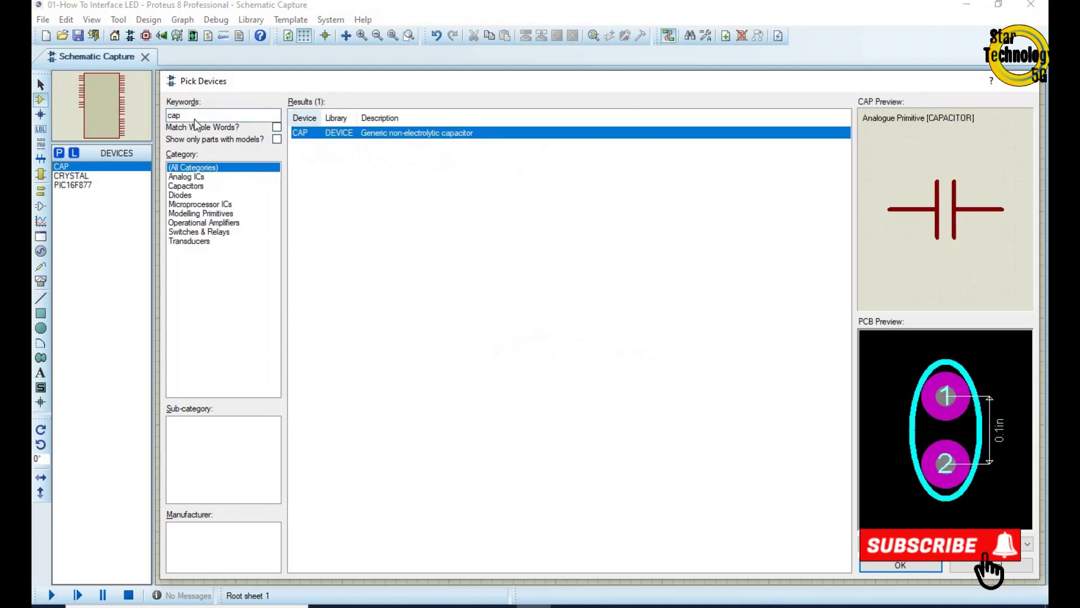
# Add RES, BUTTON and LED-YELLOW to the device list and close the picker.
pyautogui.doubleClick(216, 115)
pyautogui.write('res')
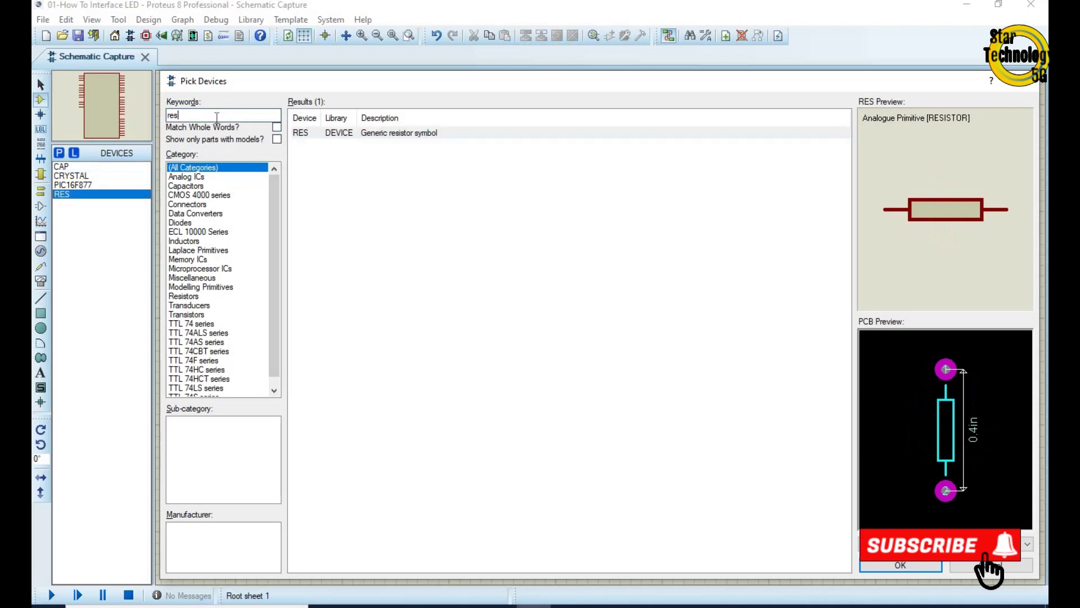
pyautogui.write('button')
pyautogui.press('Return')
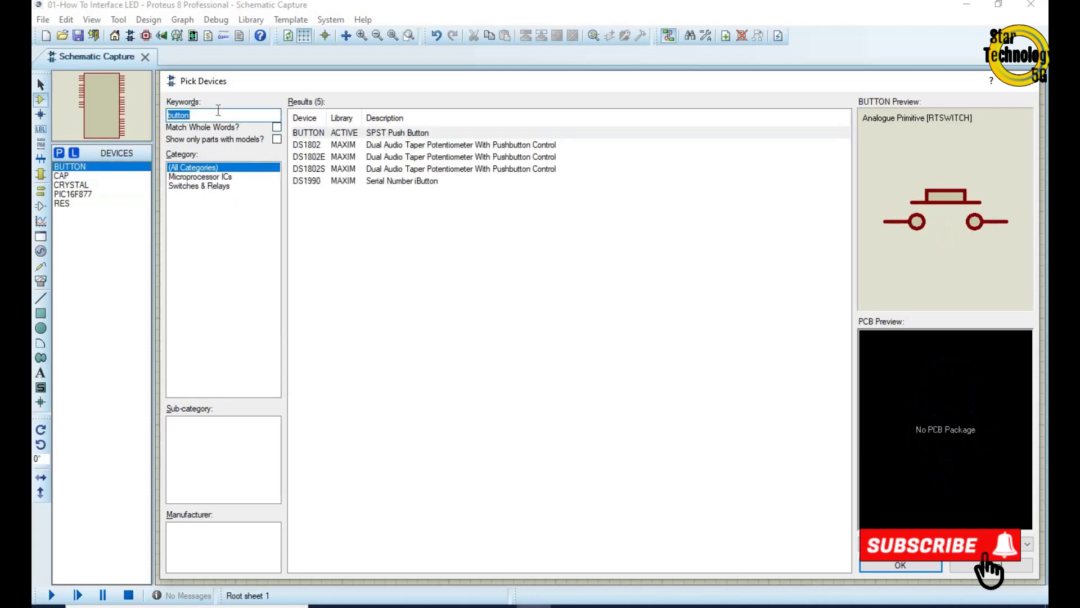
pyautogui.write('led')
pyautogui.moveTo(847, 172); pyautogui.dragTo(851, 233)
pyautogui.doubleClick(337, 445)
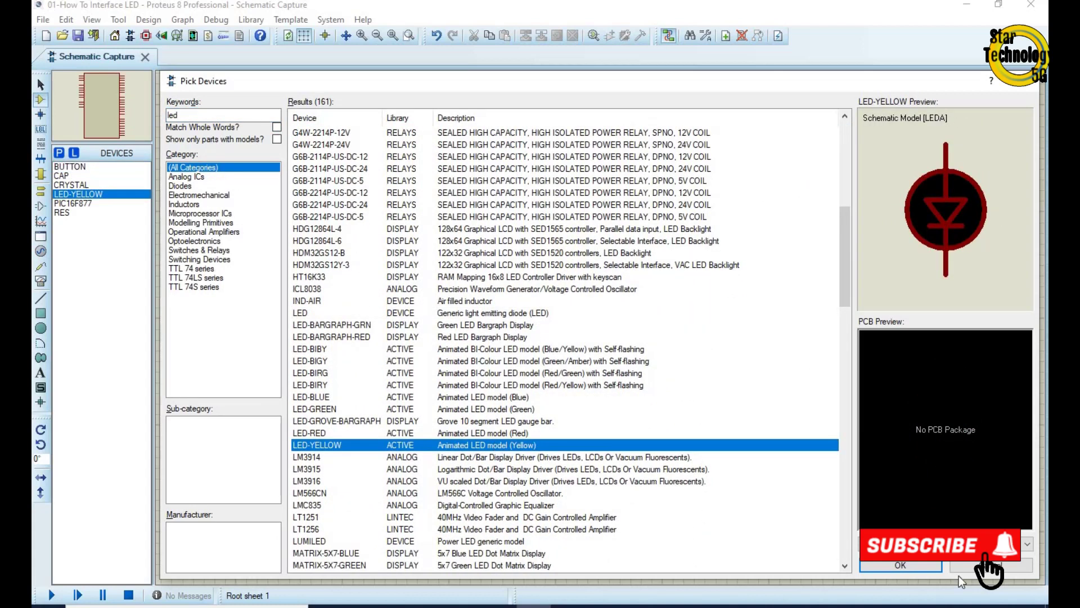
pyautogui.click(901, 565)
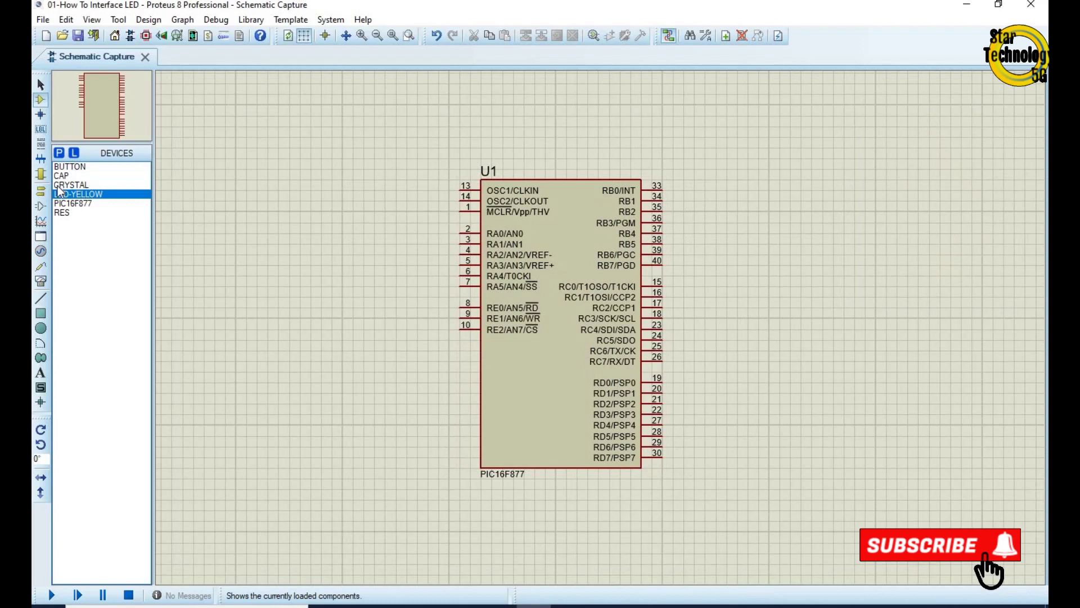
# Place crystal X1 vertically just left of the PIC16F877, checking its frequency.
pyautogui.click(63, 185)
pyautogui.click(355, 190)
pyautogui.rightClick(377, 181)
pyautogui.click(427, 241)
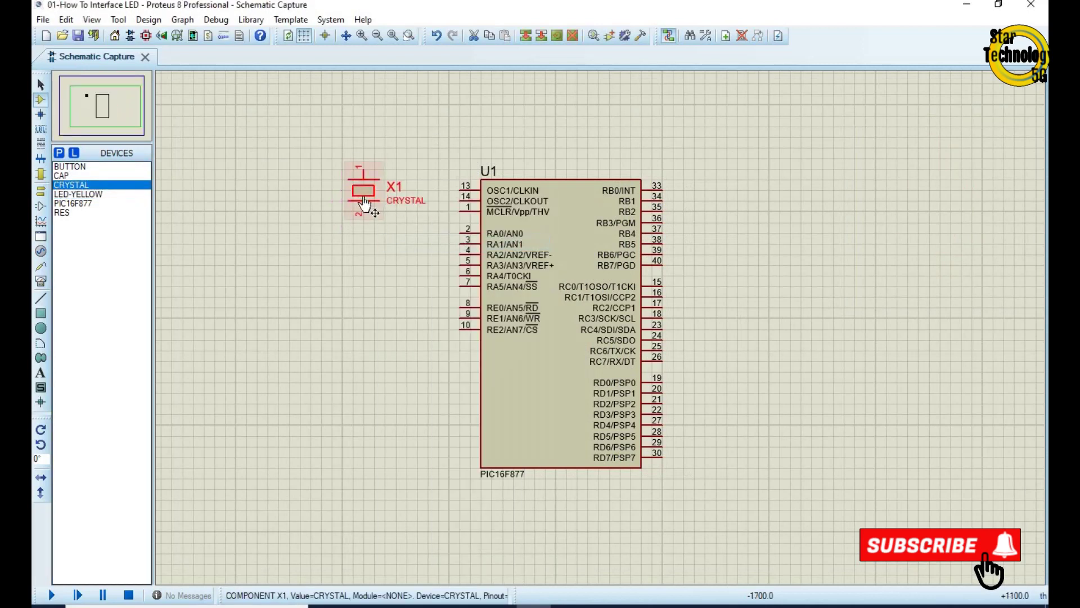
pyautogui.doubleClick(364, 187)
pyautogui.click(435, 249)
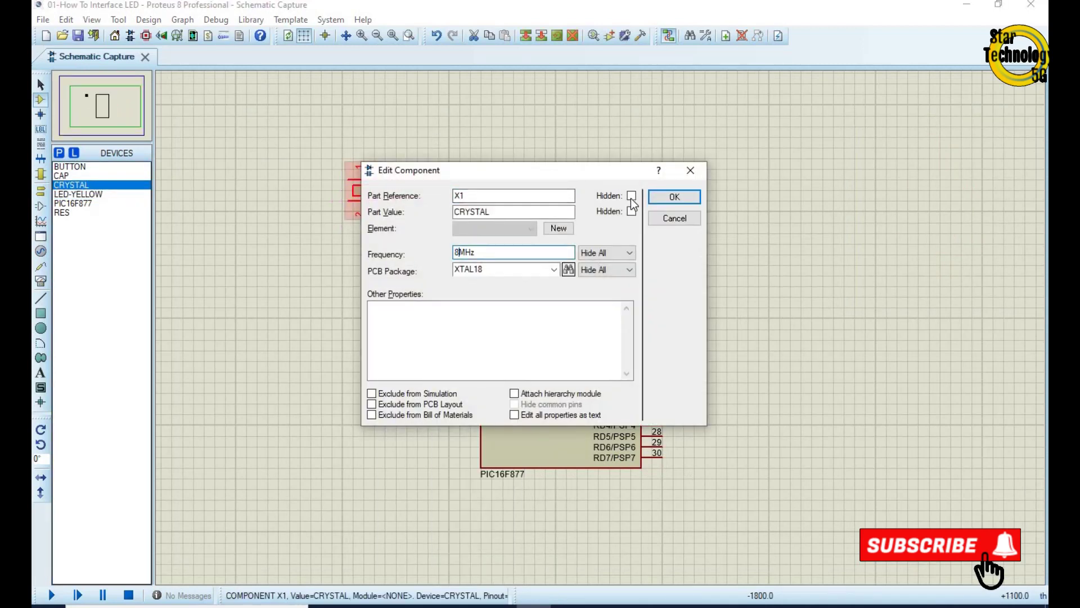
pyautogui.click(675, 198)
pyautogui.rightClick(384, 191)
pyautogui.click(419, 201)
pyautogui.click(405, 194)
# Place capacitors C1 above and C2 below the crystal and wire them to its pins.
pyautogui.click(61, 175)
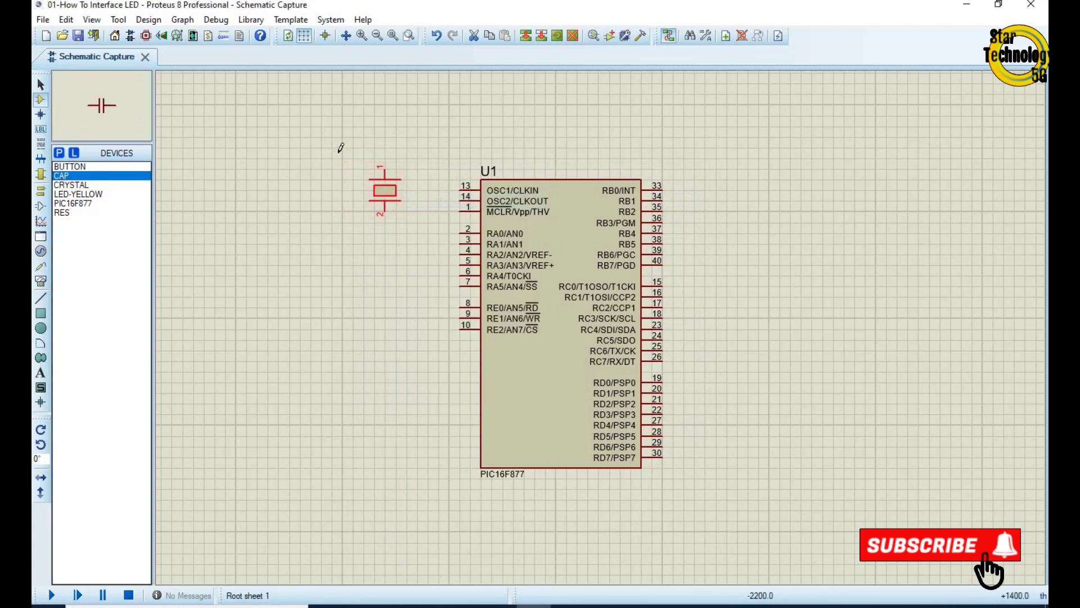
pyautogui.click(352, 148)
pyautogui.click(352, 233)
pyautogui.click(374, 147)
pyautogui.click(385, 166)
pyautogui.click(385, 214)
pyautogui.click(373, 232)
# Wire OSC1 pin 13 to C1, OSC2 pin 14 to C2, and join the capacitors' left pins.
pyautogui.click(460, 190)
pyautogui.click(384, 147)
pyautogui.click(460, 201)
pyautogui.click(384, 232)
pyautogui.click(332, 148)
pyautogui.click(332, 232)
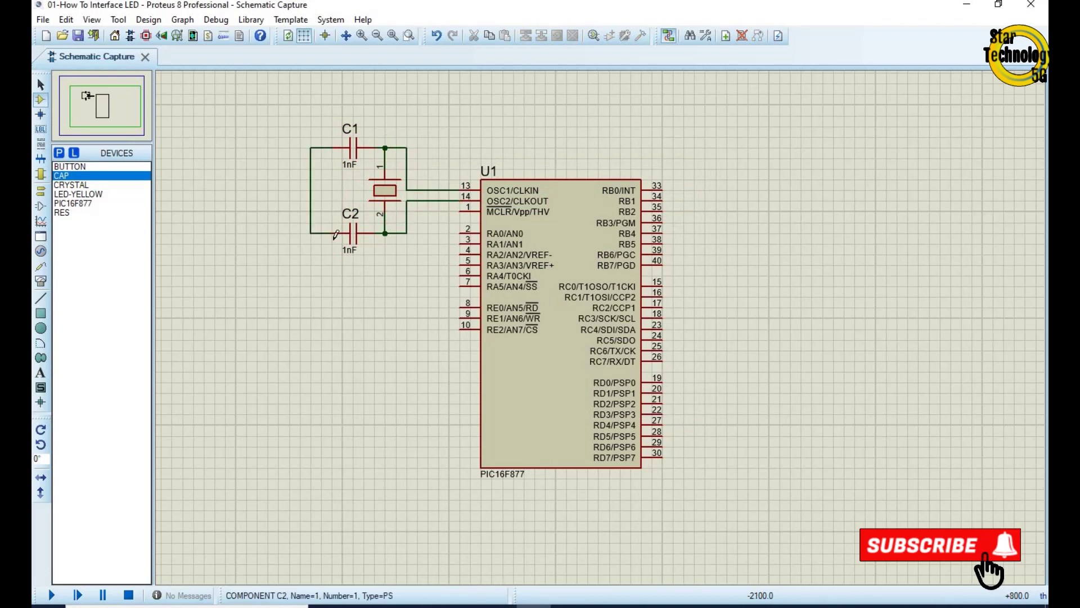
# Set both C1 and C2 to 22pF.
pyautogui.doubleClick(352, 147)
pyautogui.write('22pF')
pyautogui.press('Return')
pyautogui.doubleClick(352, 231)
pyautogui.press('BackSpace')
pyautogui.press('BackSpace')
pyautogui.press('BackSpace')
pyautogui.write('22pF')
pyautogui.press('Return')
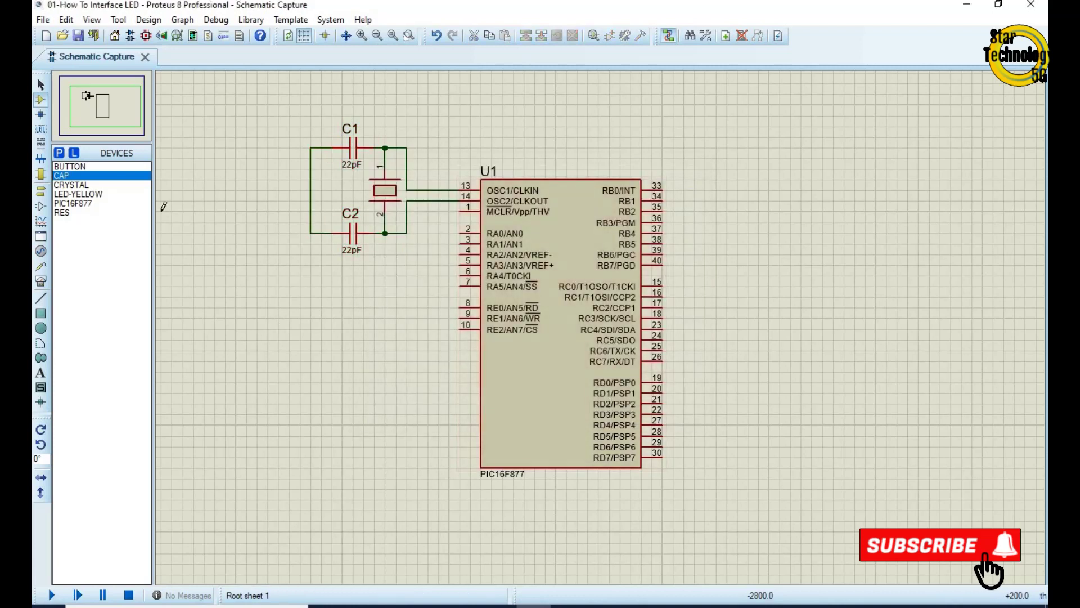
# Place the push button above C1 and wire it to the capacitors' shared node.
pyautogui.click(70, 167)
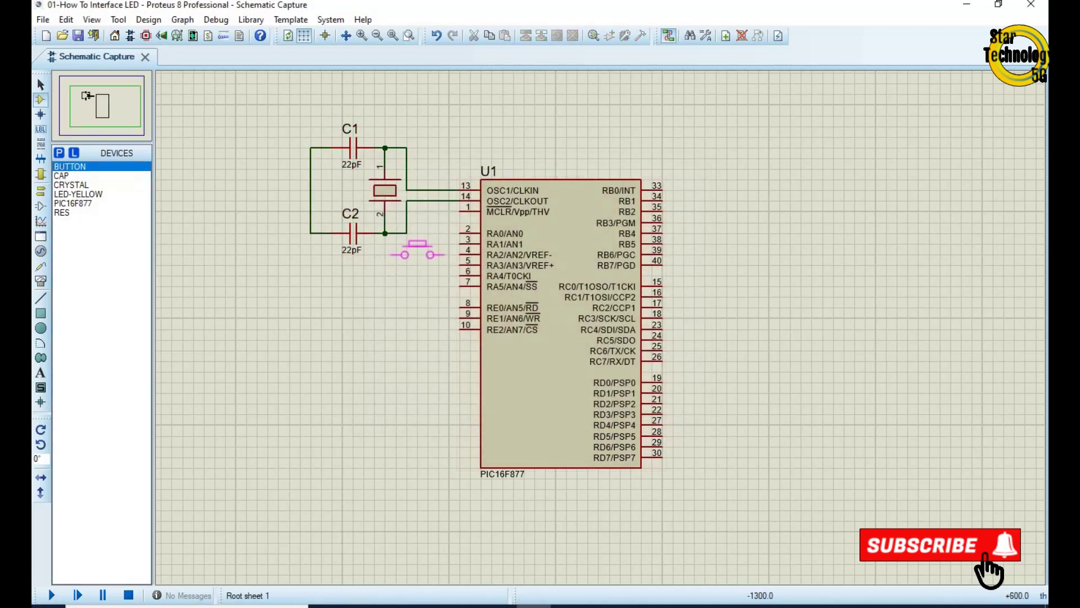
pyautogui.click(353, 99)
pyautogui.click(341, 105)
pyautogui.click(311, 148)
# Place resistor R1 right of the button, wire them together and join MCLR pin 1.
pyautogui.click(60, 213)
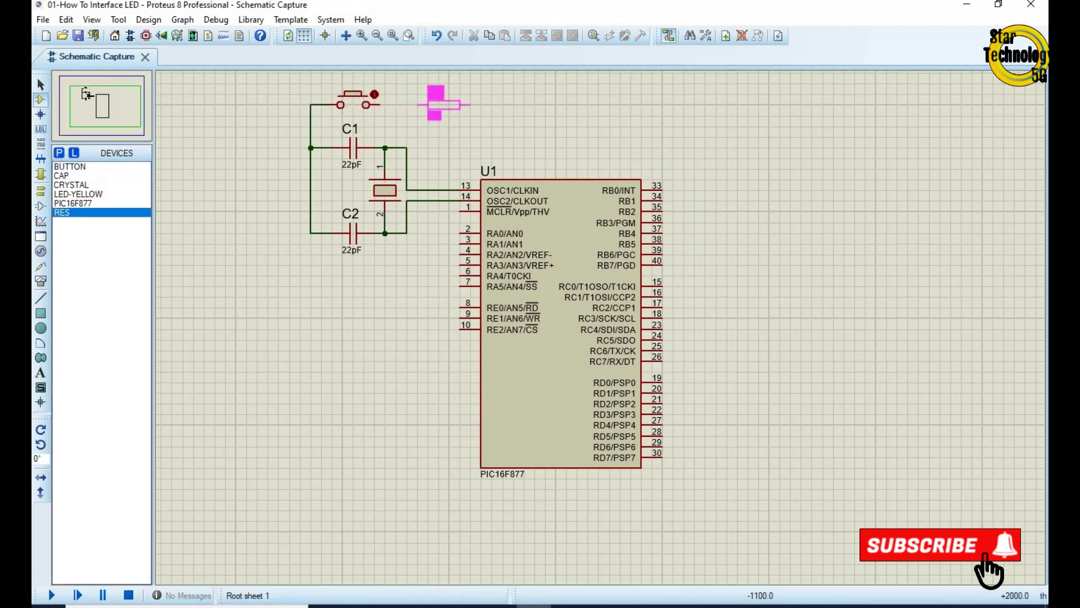
pyautogui.click(444, 104)
pyautogui.click(379, 104)
pyautogui.click(417, 105)
pyautogui.click(460, 207)
pyautogui.click(396, 105)
# Add a power terminal above R1 and wire R1 to it.
pyautogui.click(41, 191)
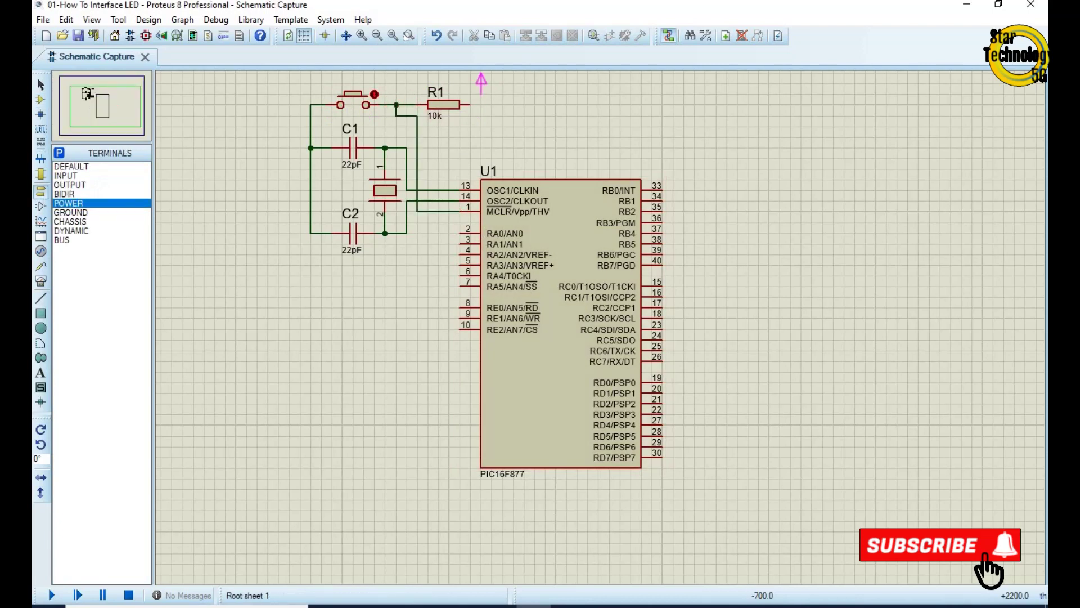
pyautogui.click(481, 81)
pyautogui.click(481, 86)
pyautogui.click(460, 105)
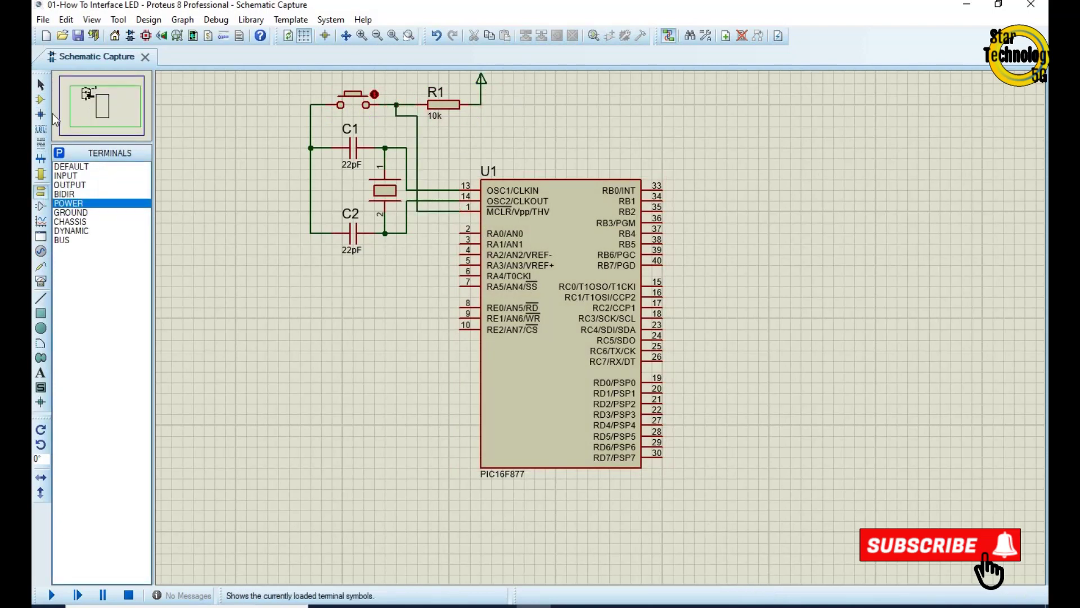
pyautogui.click(40, 99)
pyautogui.click(76, 194)
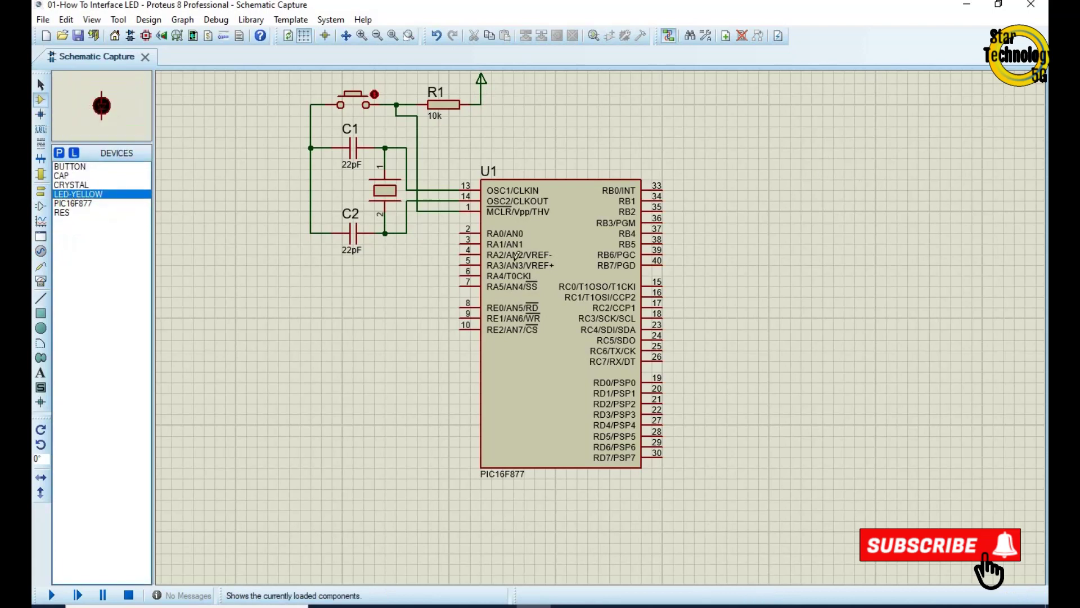
# Place yellow LED D1 near RC6/RC7 and wire it to pin 19 RD0.
pyautogui.click(703, 346)
pyautogui.click(704, 351)
pyautogui.click(663, 382)
pyautogui.click(704, 371)
# Add resistor R2 vertically above D1, connected to the LED, with a value of 260.
pyautogui.click(62, 213)
pyautogui.click(700, 270)
pyautogui.click(700, 276)
pyautogui.rightClick(719, 276)
pyautogui.click(752, 278)
pyautogui.click(40, 191)
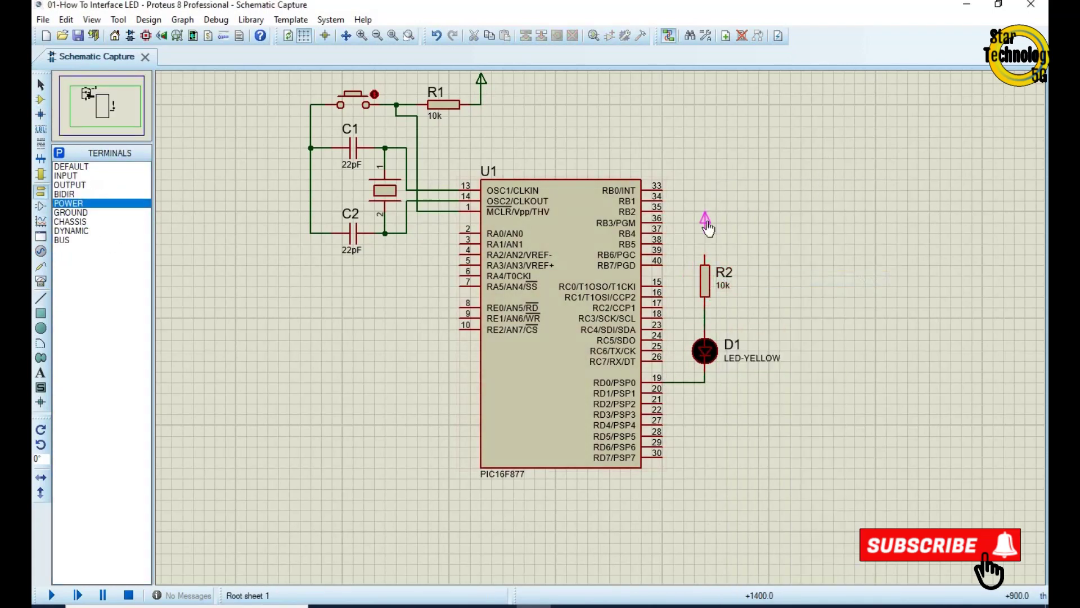
pyautogui.doubleClick(705, 277)
pyautogui.press('Tab')
pyautogui.write('260')
pyautogui.press('Return')
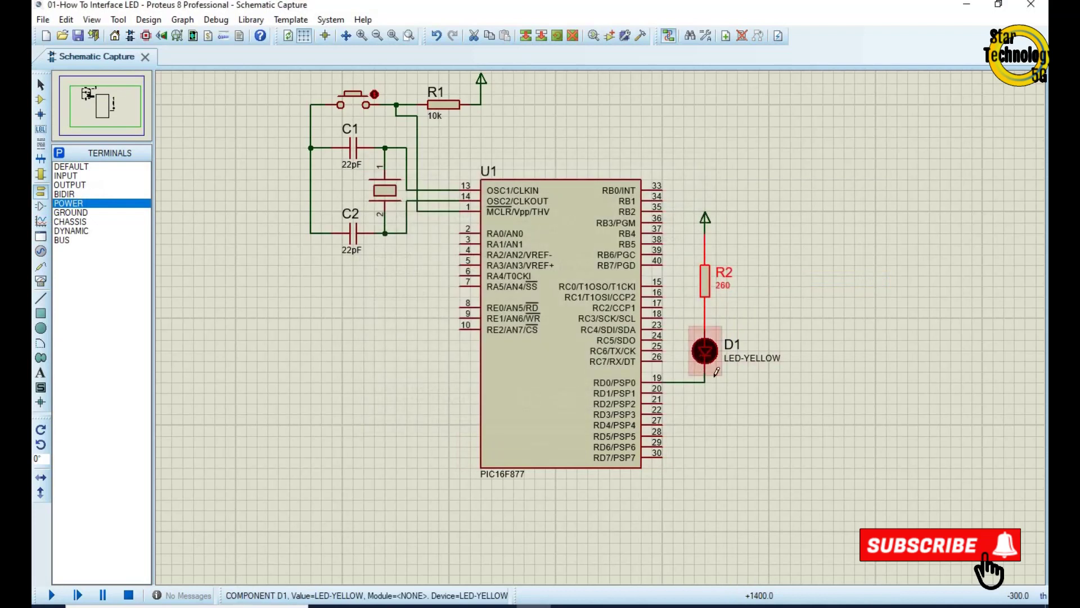
# Ground the capacitors with a ground terminal below C2 and return to the device list.
pyautogui.click(101, 102)
pyautogui.click(103, 105)
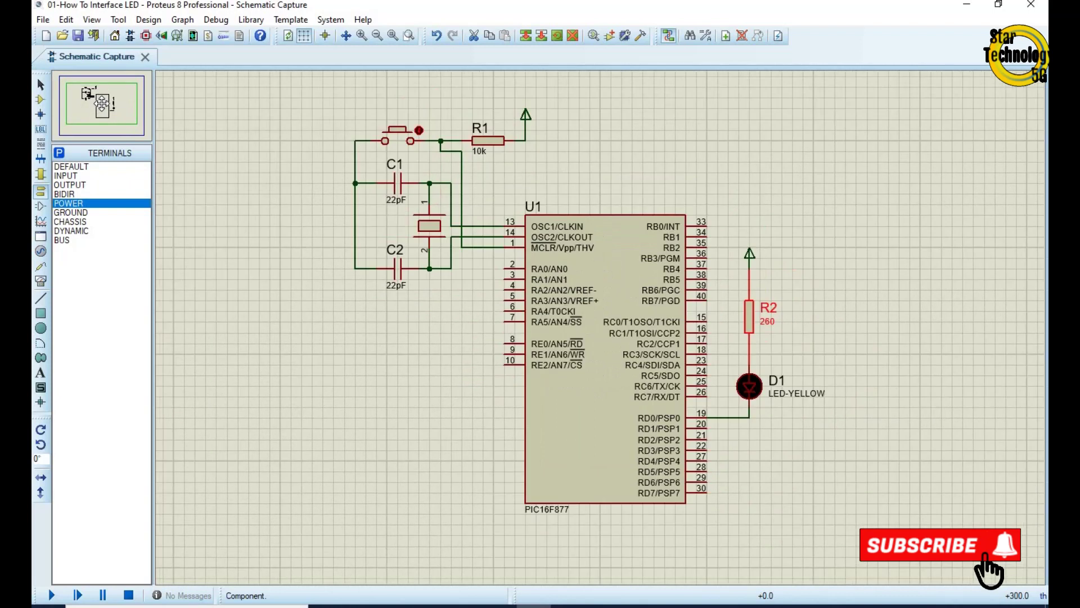
pyautogui.click(70, 213)
pyautogui.click(355, 300)
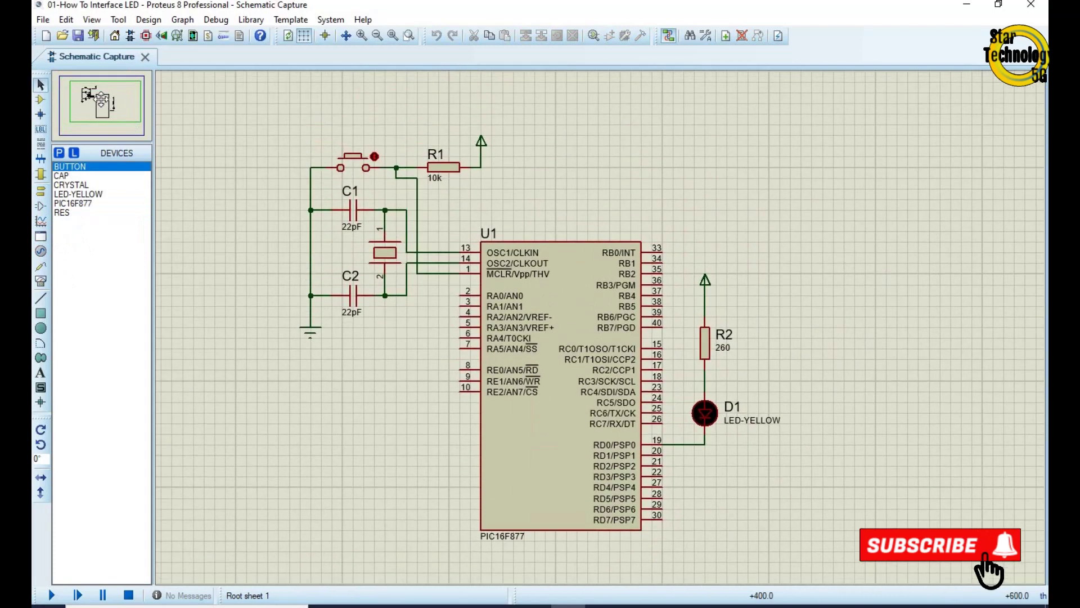
pyautogui.click(41, 100)
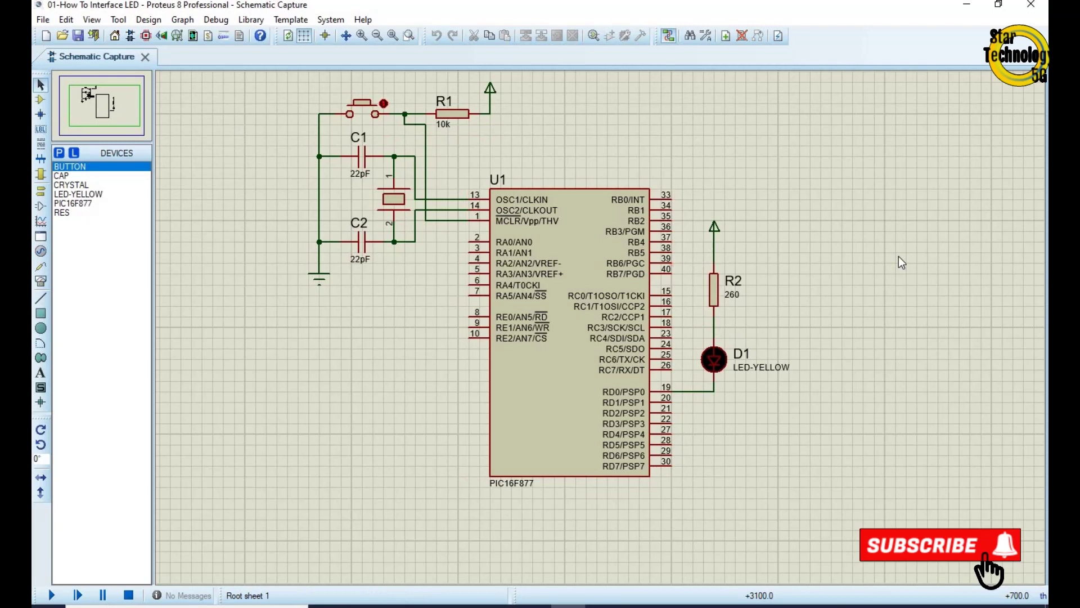
# Minimize Proteus, launch mikroC PRO for PIC from the desktop and start a new project.
pyautogui.click(967, 4)
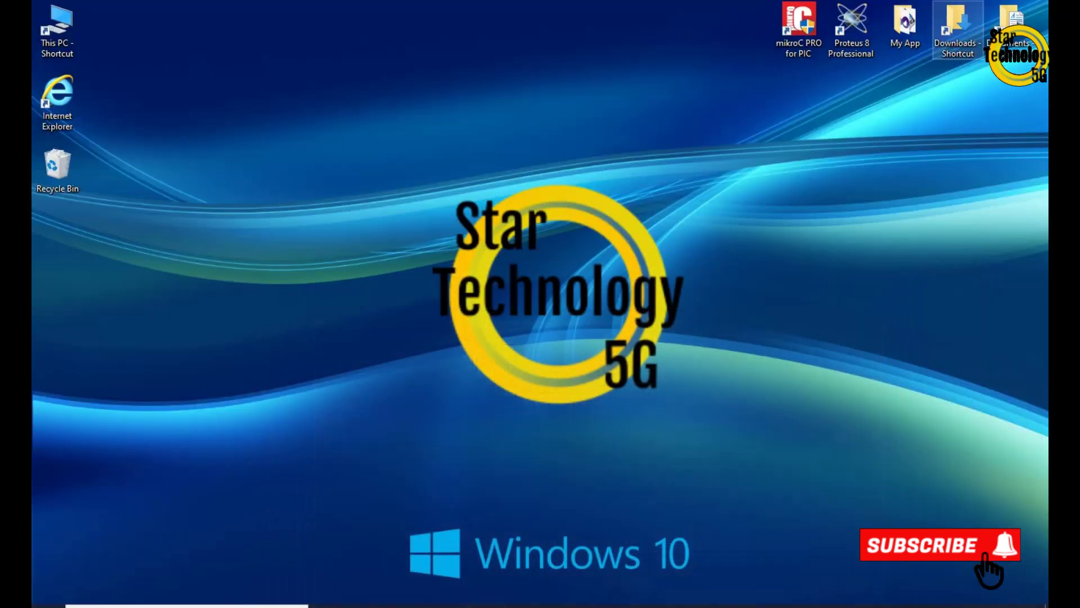
pyautogui.doubleClick(797, 23)
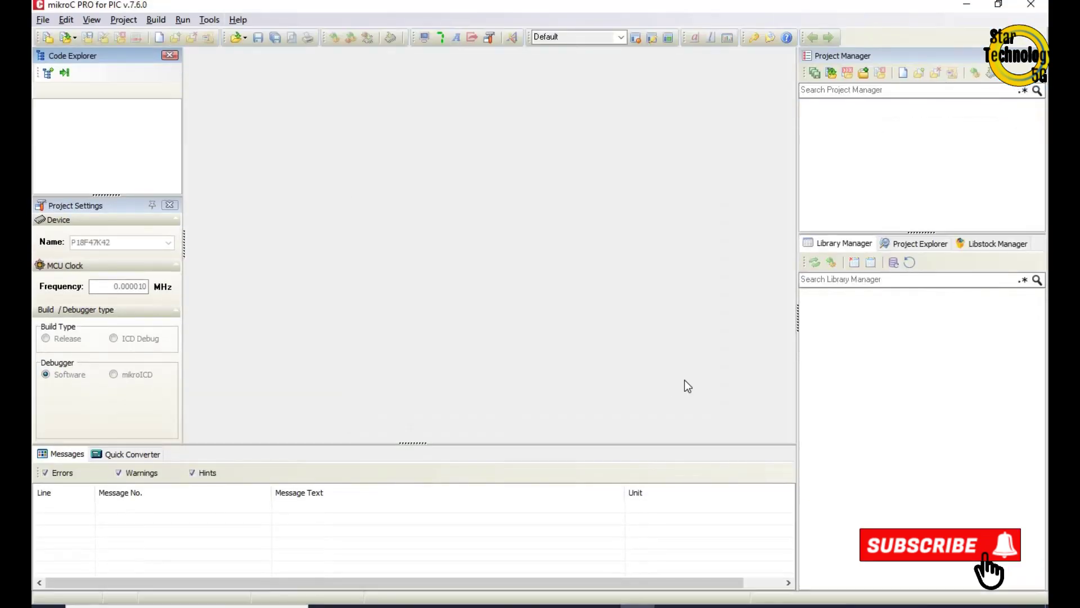
pyautogui.click(241, 82)
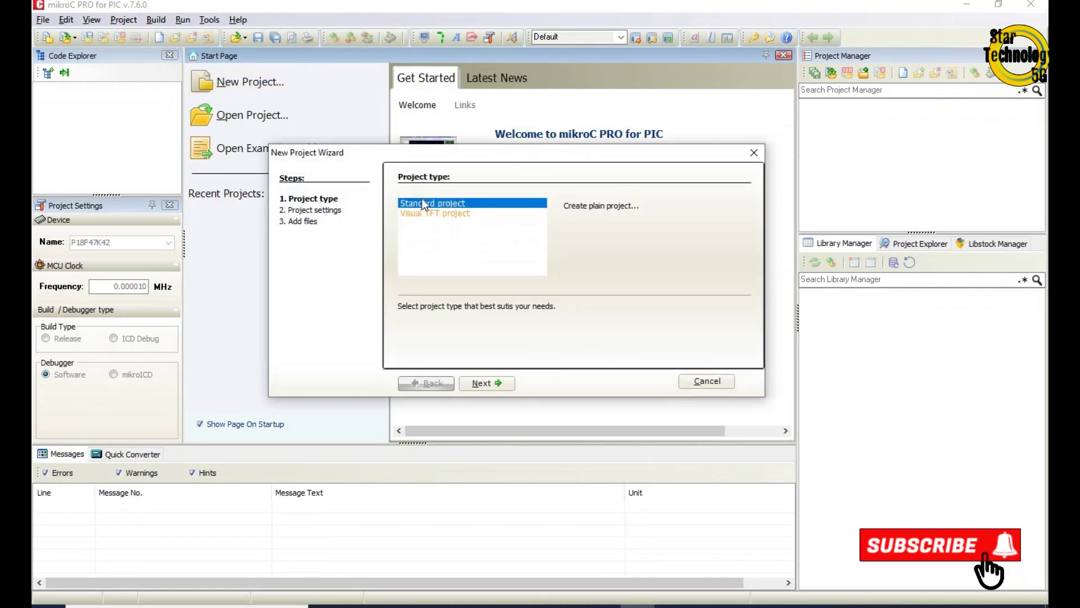
# Choose a standard project and enter the project name LED01.
pyautogui.click(491, 383)
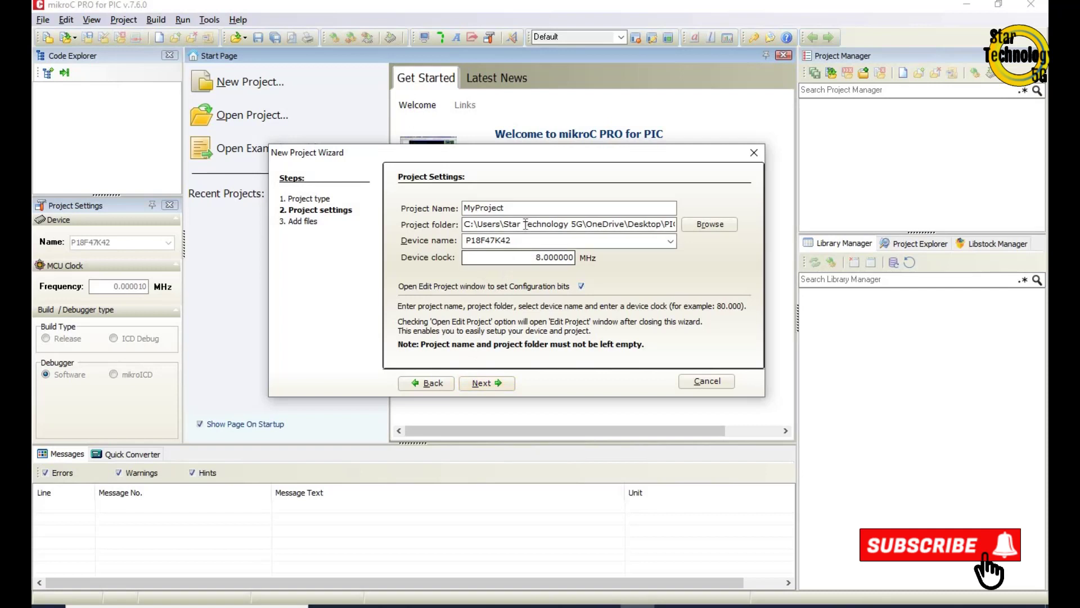
pyautogui.doubleClick(532, 208)
pyautogui.write('How')
pyautogui.press('BackSpace')
pyautogui.press('BackSpace')
pyautogui.press('BackSpace')
pyautogui.write('LEDPG')
# Create and select a new project folder PIC16F887 Projects\01-LED.
pyautogui.click(710, 224)
pyautogui.click(340, 519)
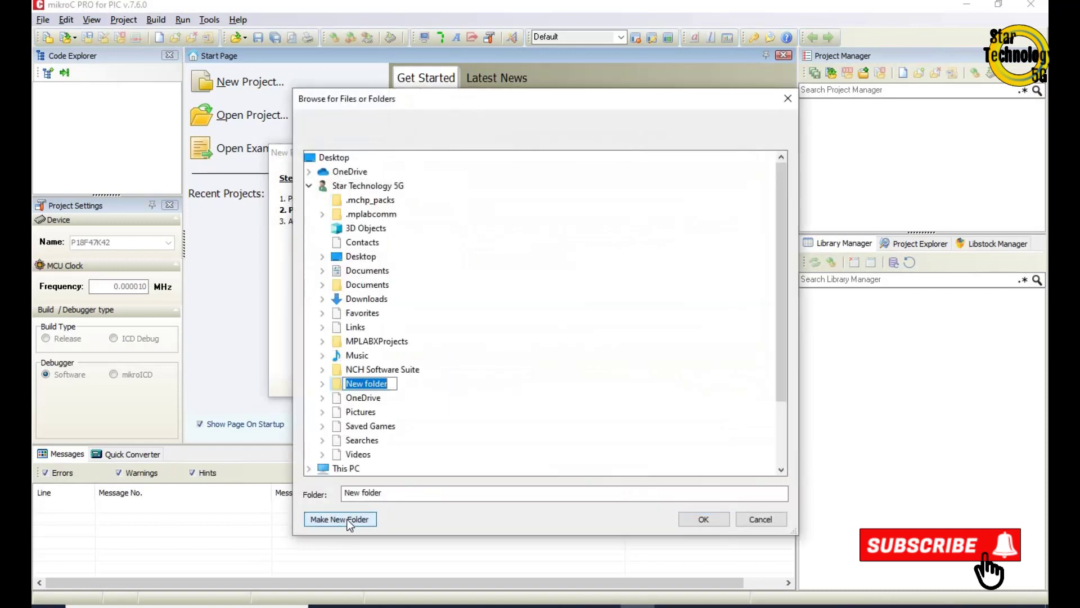
pyautogui.click(366, 383)
pyautogui.write('PIC16F887 Projects')
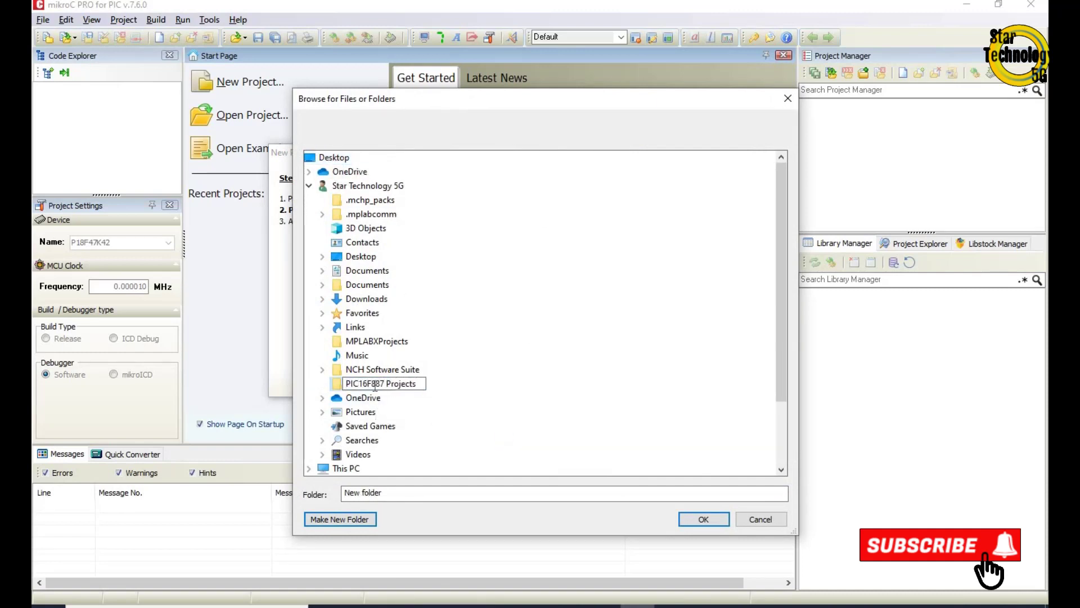
pyautogui.press('Return')
pyautogui.click(340, 519)
pyautogui.write('01-L')
pyautogui.press('Return')
pyautogui.click(703, 519)
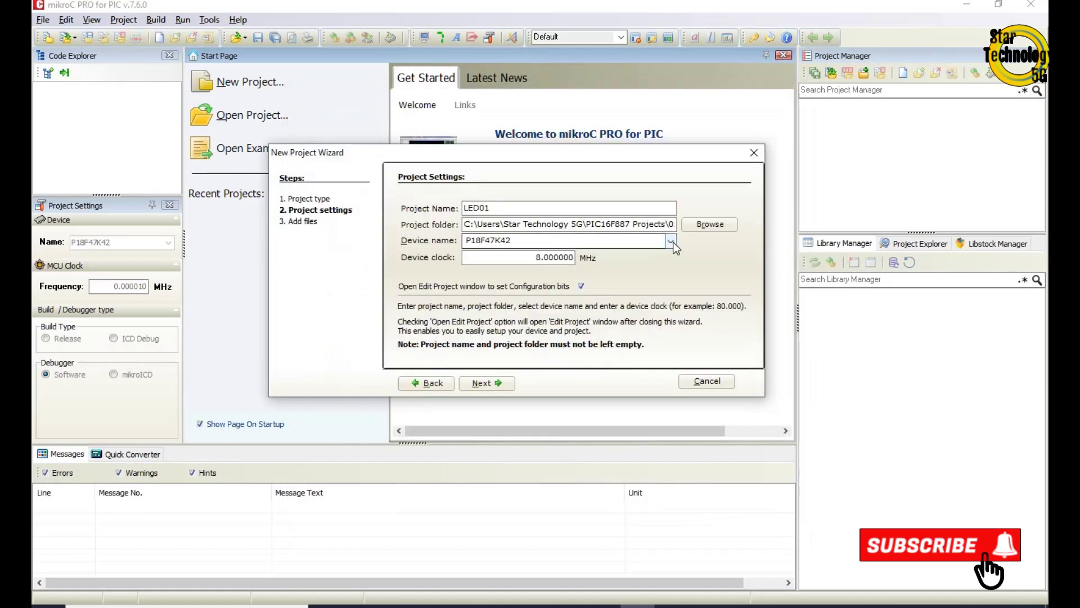
# Select the P16F877 device at 8 MHz and finish the wizard.
pyautogui.click(670, 241)
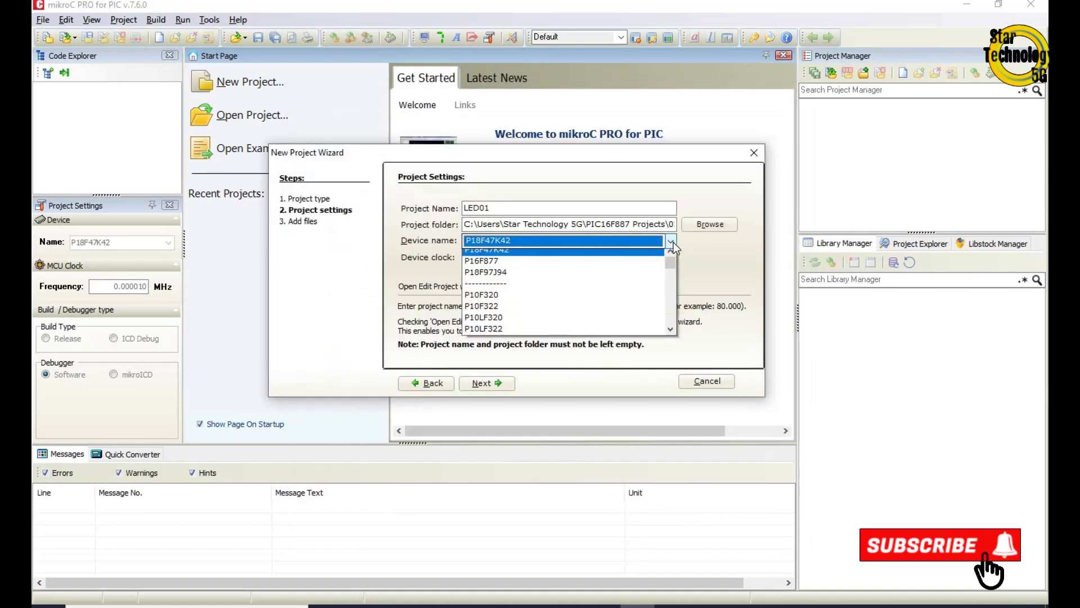
pyautogui.click(477, 267)
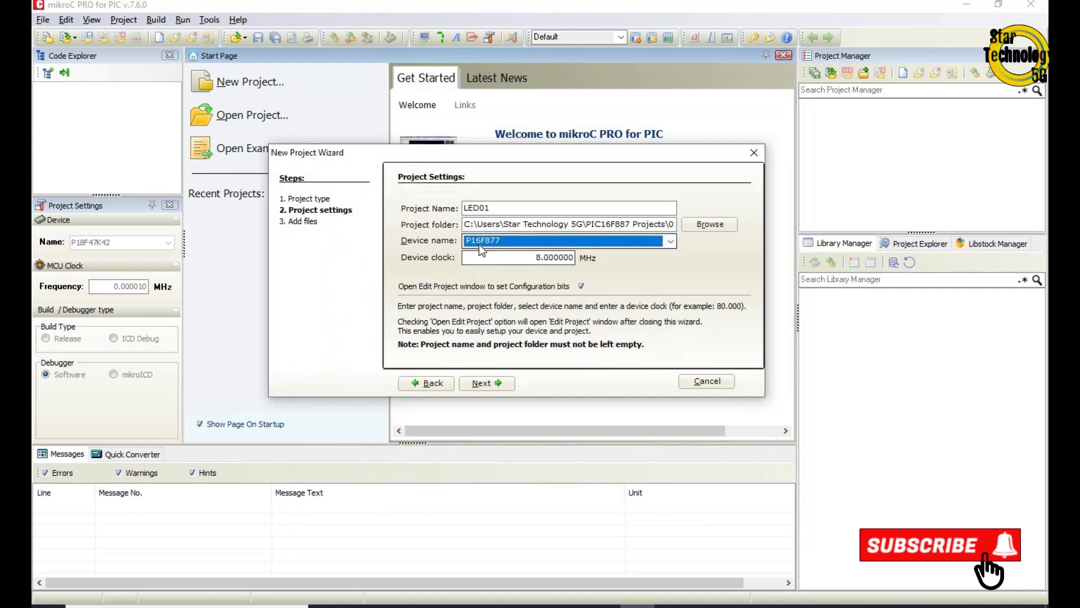
pyautogui.click(523, 257)
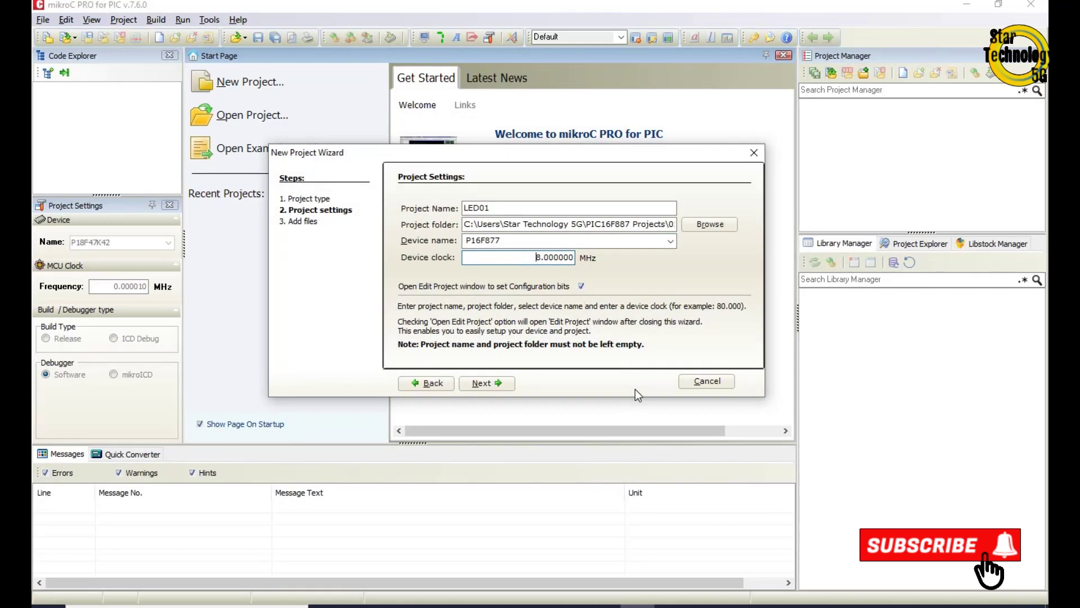
pyautogui.click(487, 382)
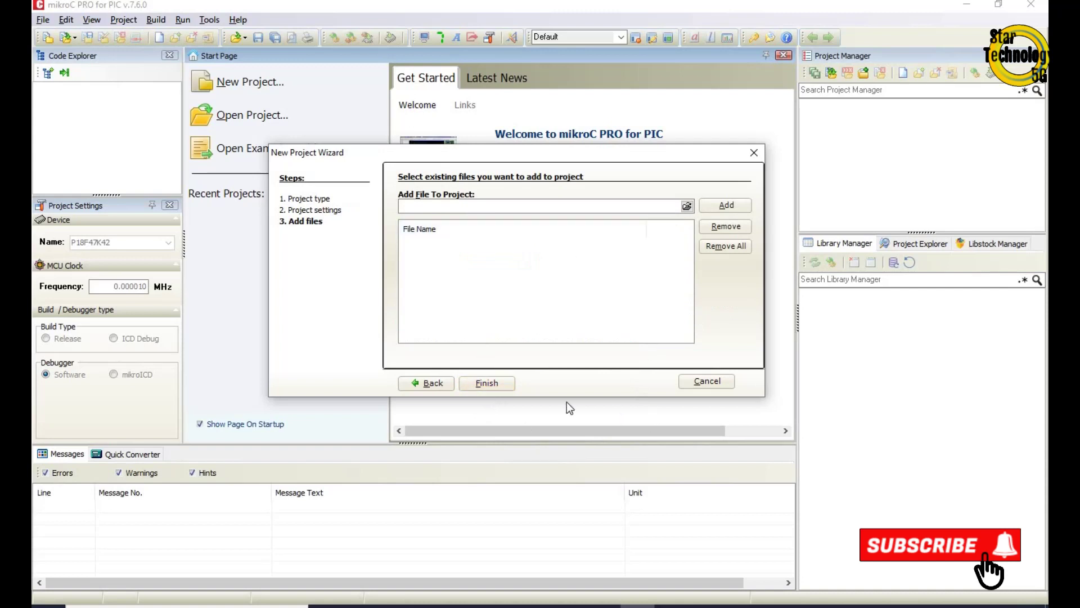
pyautogui.click(508, 382)
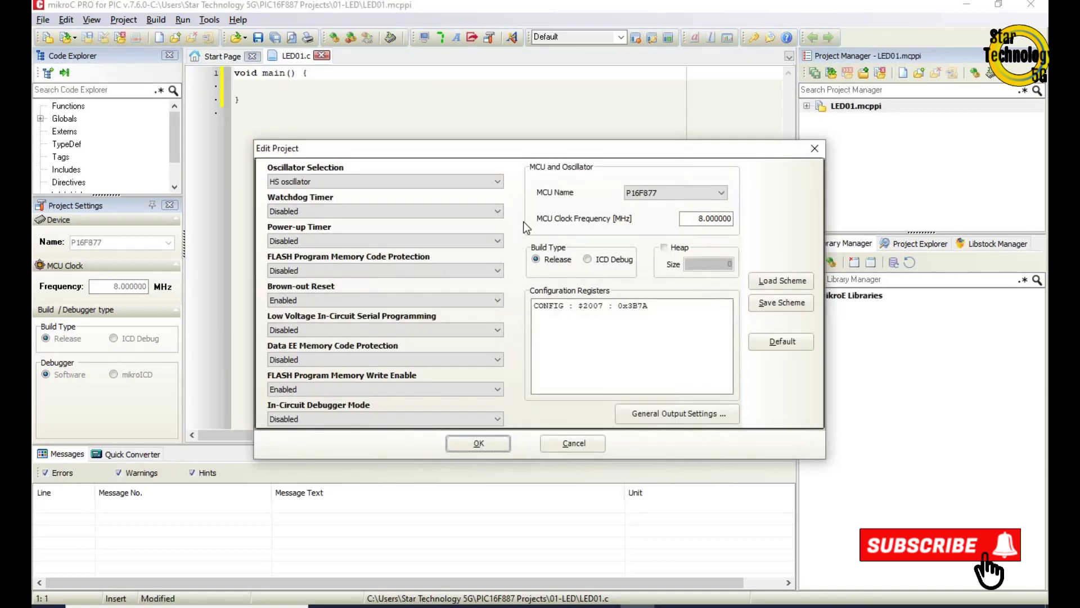
pyautogui.click(460, 181)
pyautogui.click(460, 181)
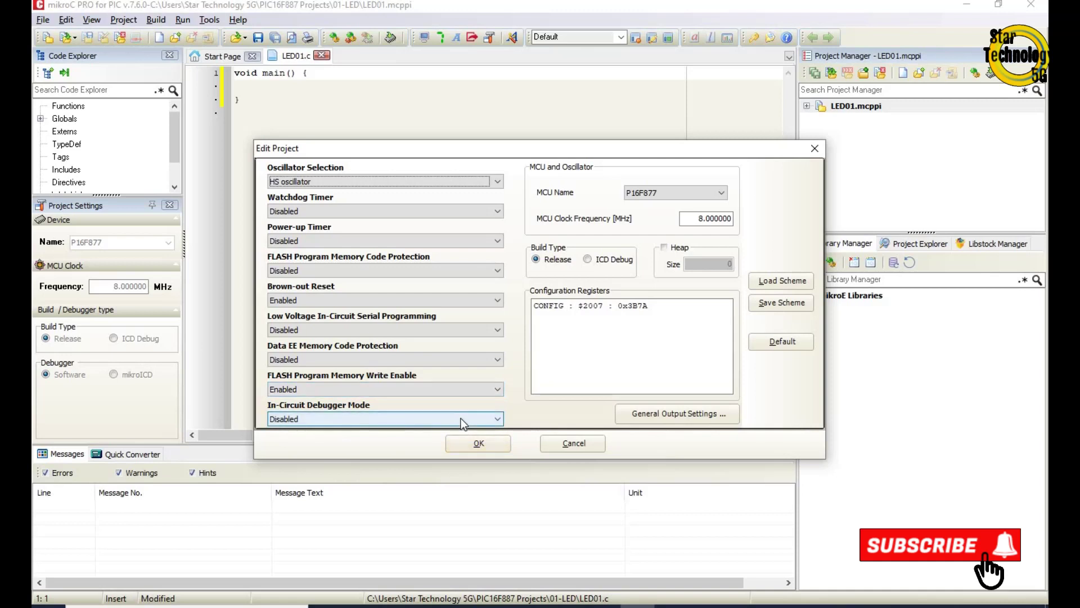
pyautogui.click(678, 196)
pyautogui.click(677, 196)
pyautogui.click(696, 219)
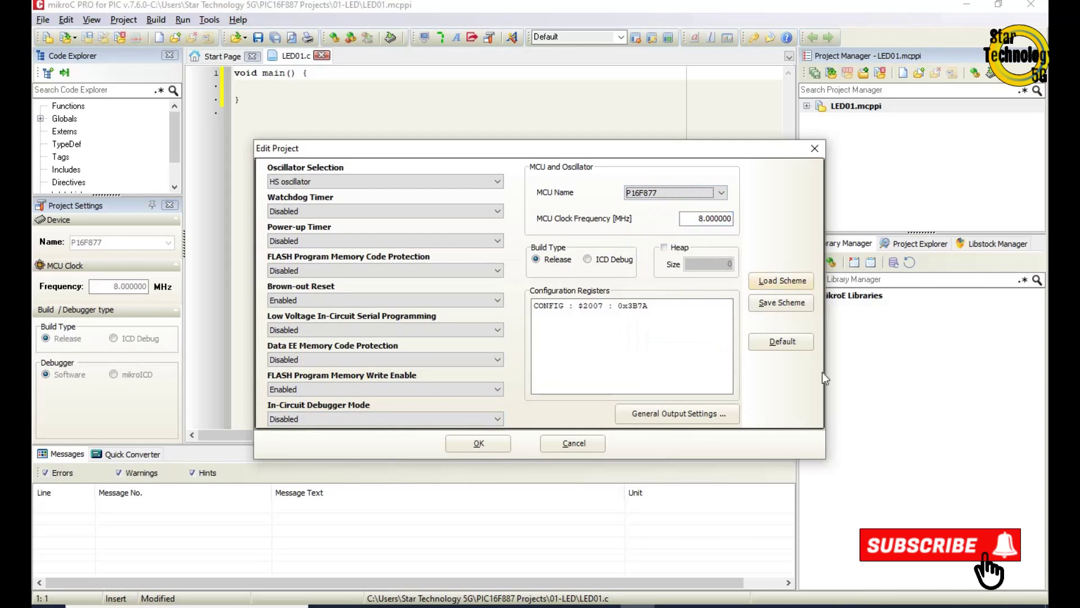
# Review and accept the General Output Settings, then close Edit Project to return to LED01.c.
pyautogui.click(697, 414)
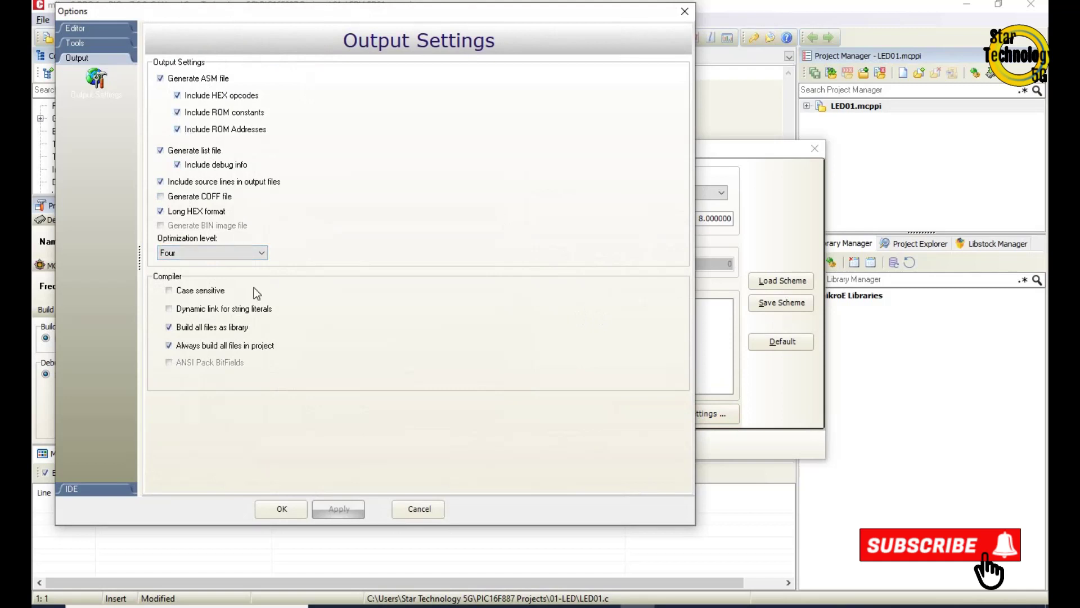
pyautogui.click(282, 509)
pyautogui.press('Return')
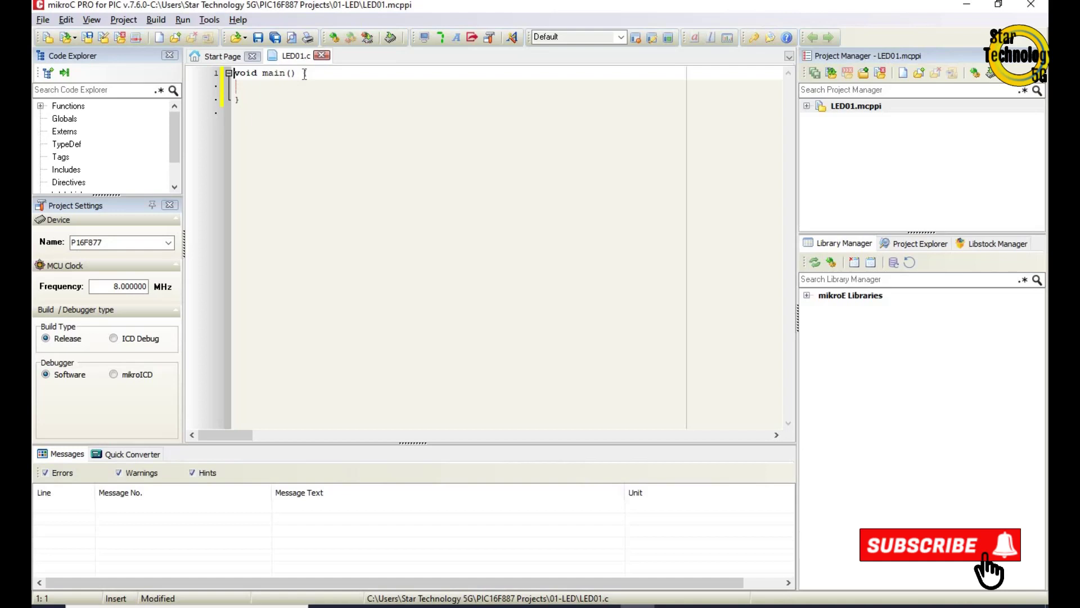
# Write TRISD.RD0 = 0;, PORTD.RD0 = 0; and while(1); with comments inside main().
pyautogui.click(303, 73)
pyautogui.press('Return')
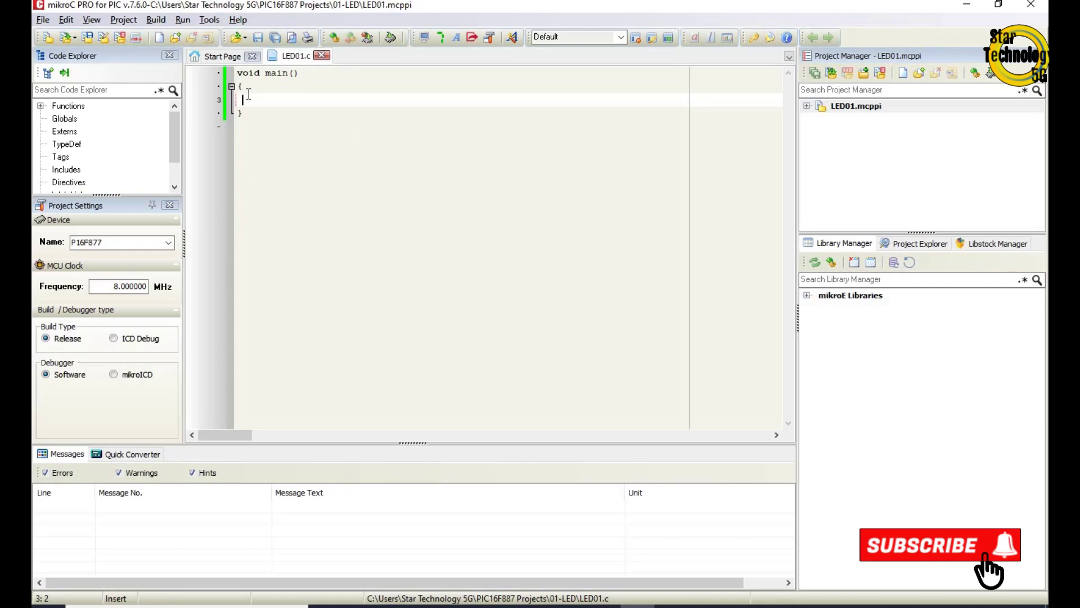
pyautogui.click(249, 94)
pyautogui.press('Tab')
pyautogui.write('TRIS')
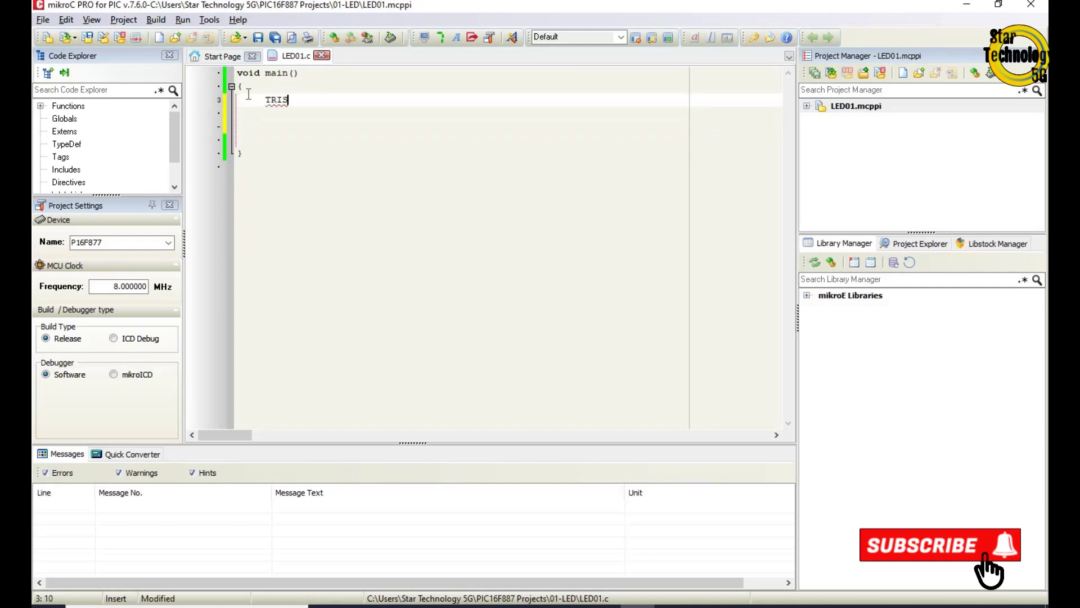
pyautogui.write('D.RD0 =')
pyautogui.write('0; //Set PC')
pyautogui.write('RT D pi')
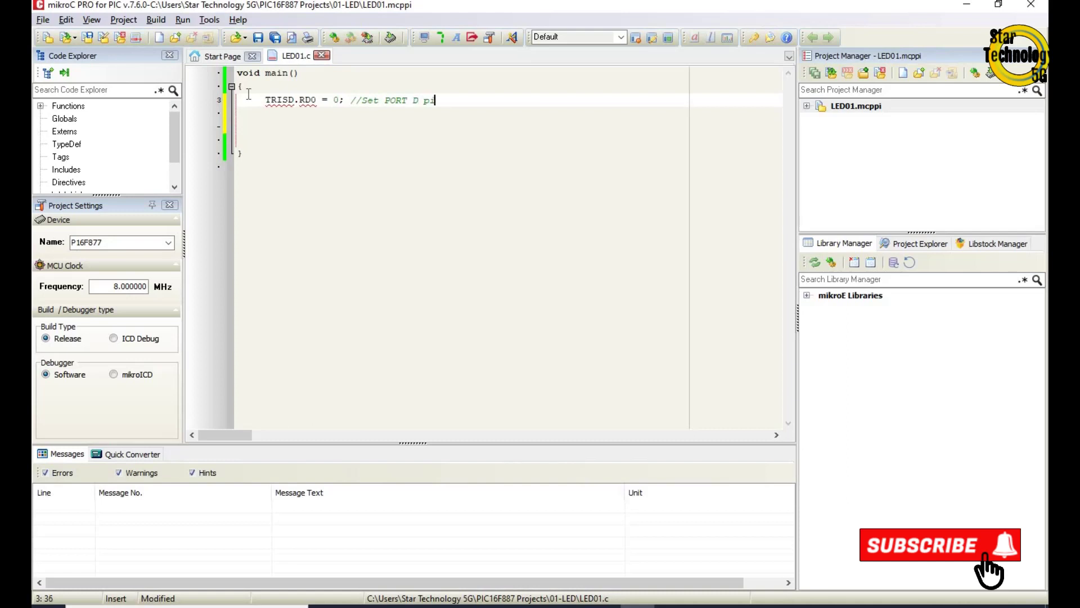
pyautogui.write('n as output')
pyautogui.press('Return')
pyautogui.write('PORT')
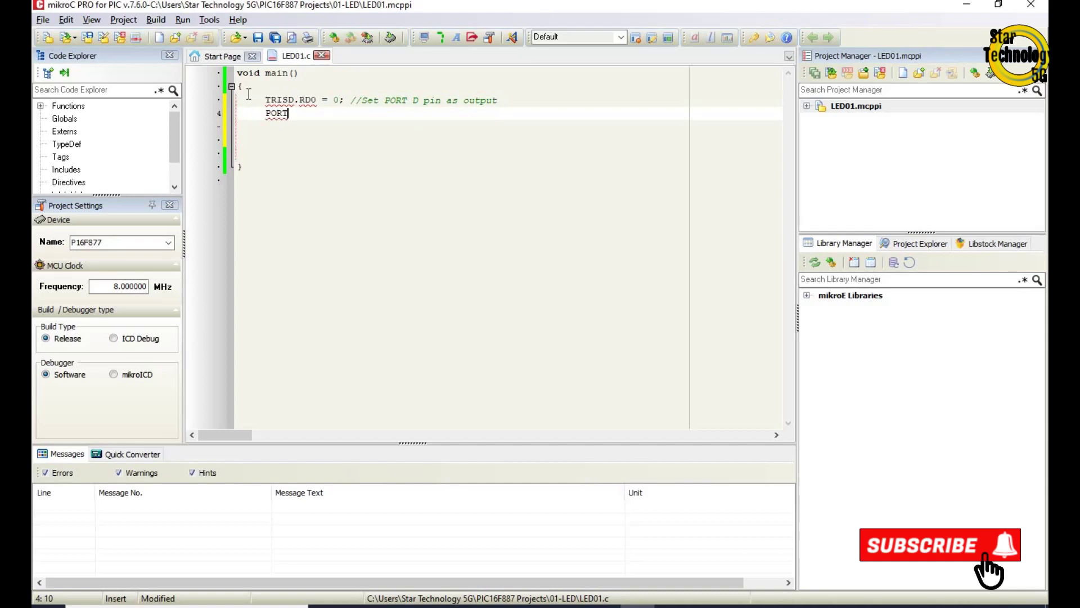
pyautogui.write('D.RD0 = 0;//Turn ON LED')
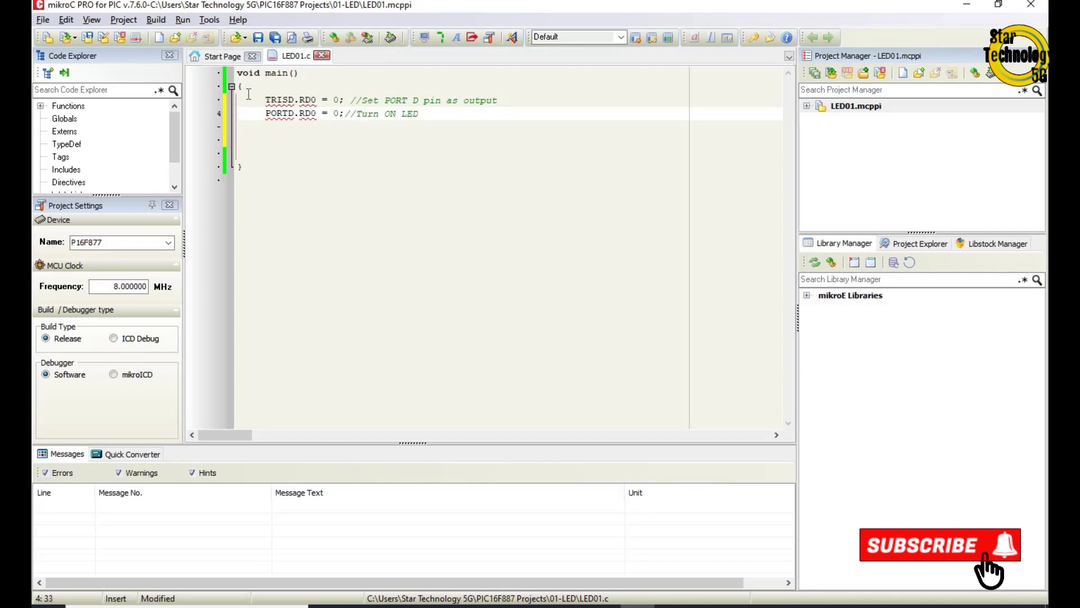
pyautogui.press('Return')
pyautogui.write('while(1')
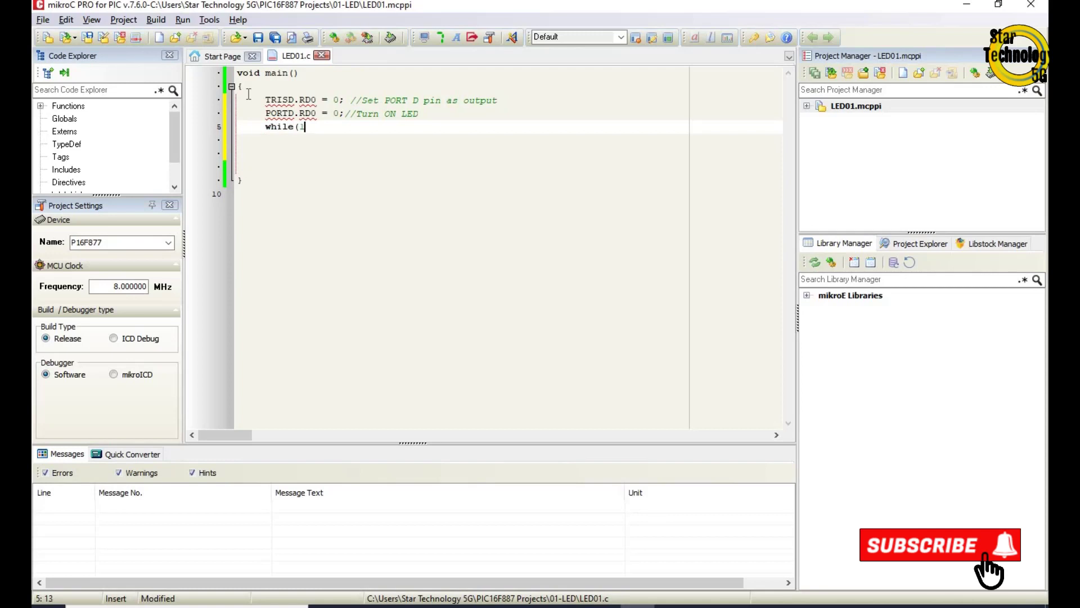
pyautogui.write('); //Stay Here')
# Build LED01 and confirm the Messages panel reports it finished successfully.
pyautogui.click(331, 42)
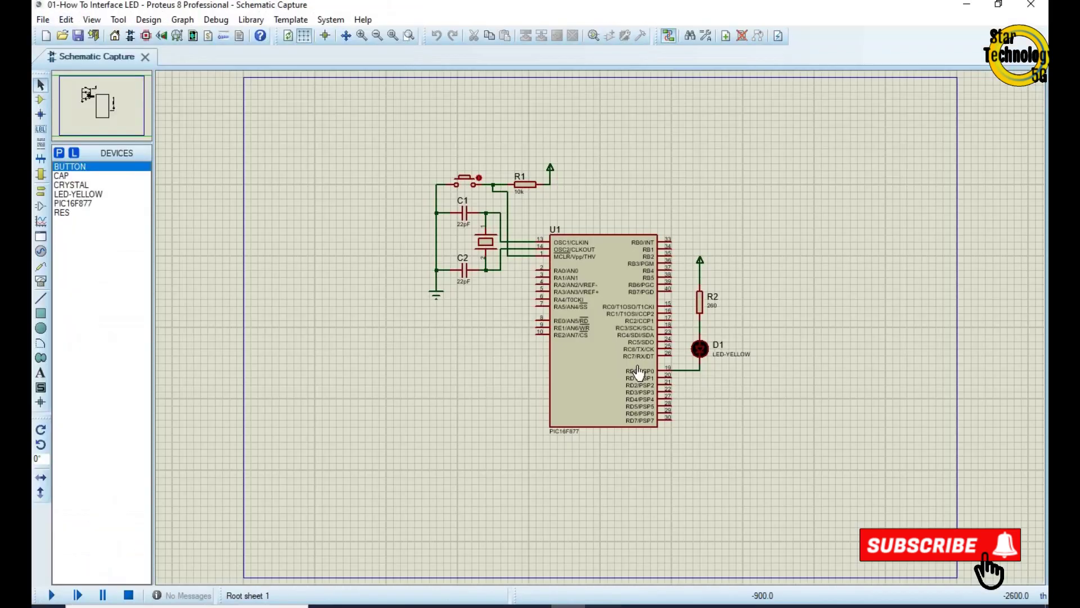
pyautogui.scroll(3, 513, 392)
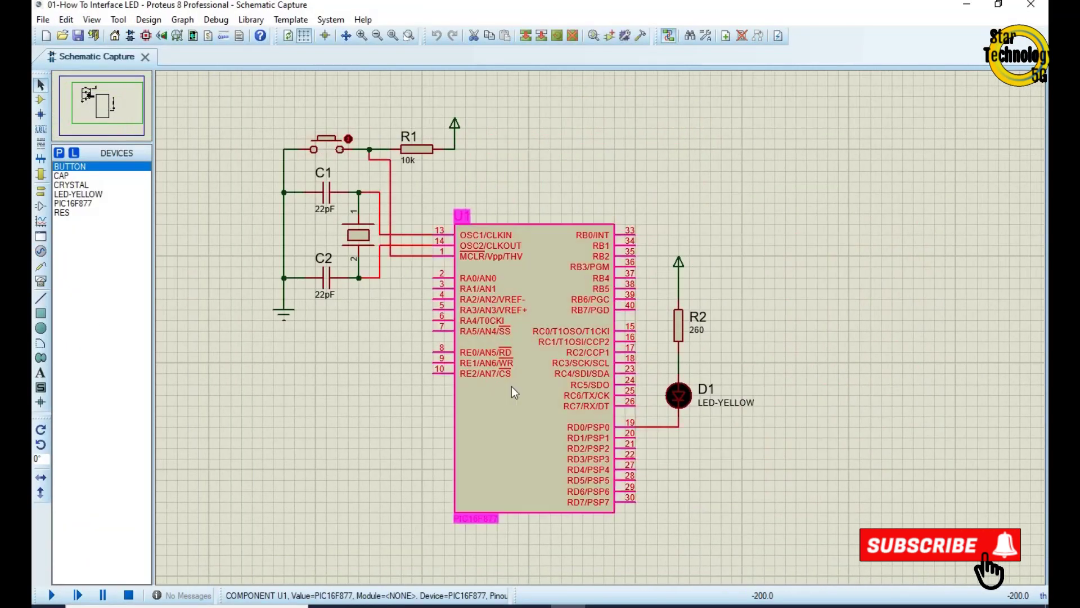
# Set U1's Program File to LED01.hex from Desktop > PIC16F887 Projects > 01-LED and confirm.
pyautogui.doubleClick(512, 388)
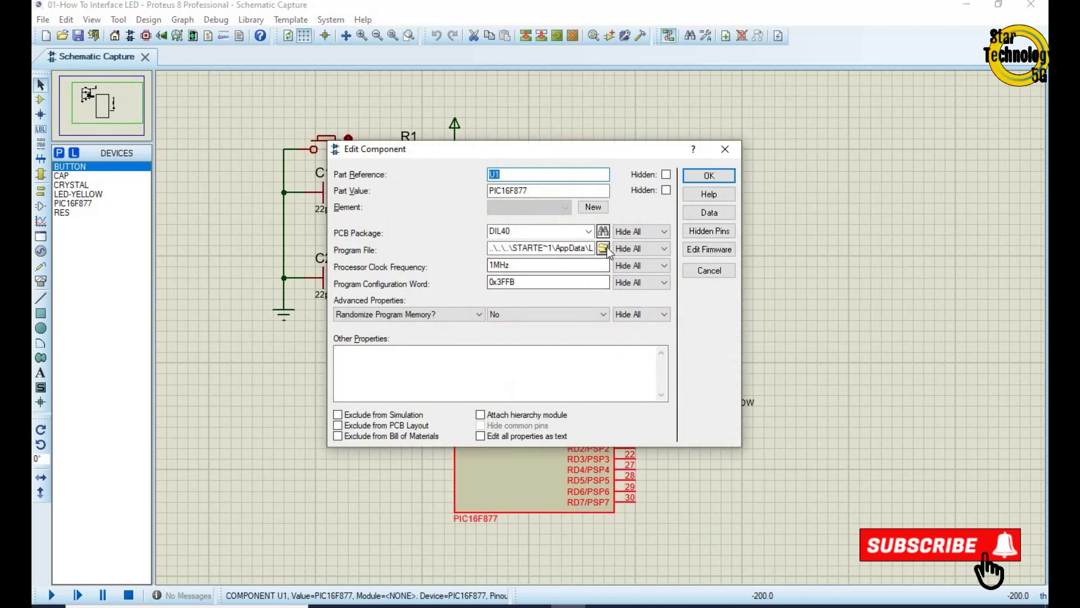
pyautogui.click(562, 265)
pyautogui.click(602, 248)
pyautogui.click(542, 230)
pyautogui.click(419, 243)
pyautogui.doubleClick(379, 337)
pyautogui.doubleClick(379, 269)
pyautogui.doubleClick(379, 267)
pyautogui.click(709, 175)
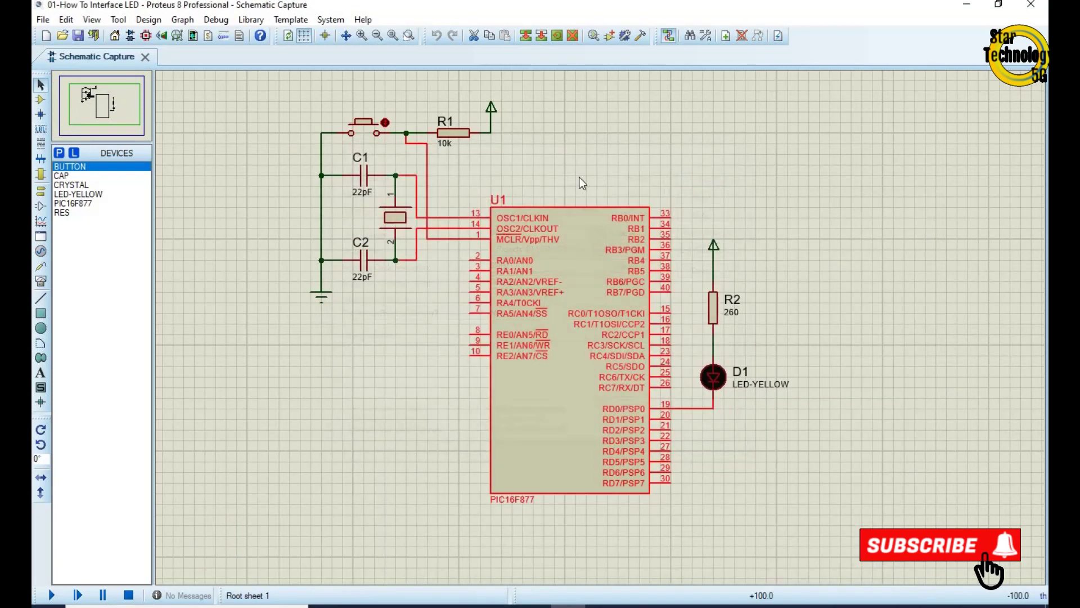
# Start the simulation of the PIC16F877 running LED01.hex to light the yellow LED D1.
pyautogui.click(51, 596)
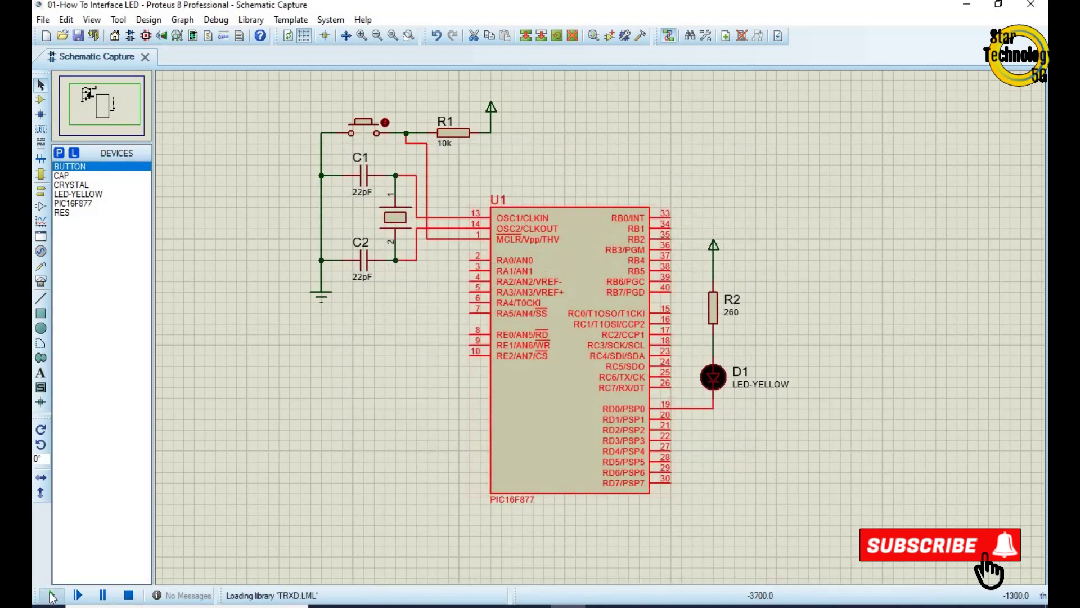